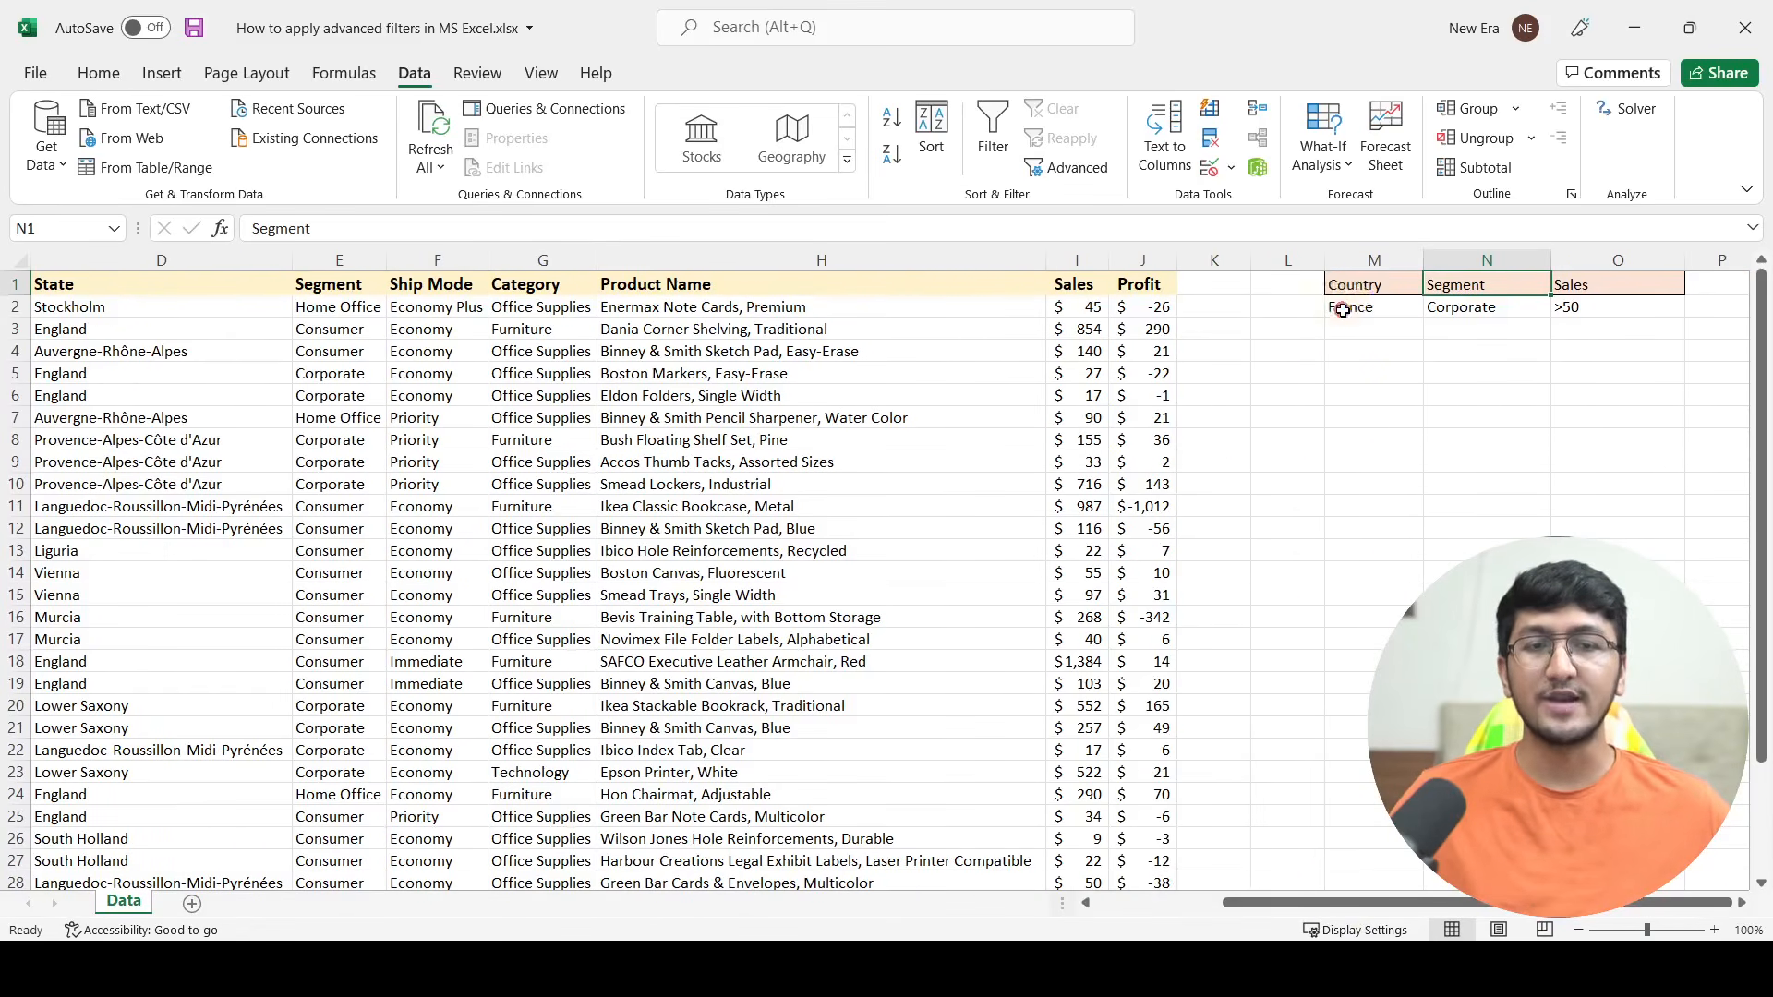
# Step: Review the Country, Segment and Sales criteria entered beside the data table
pyautogui.click(1344, 310)
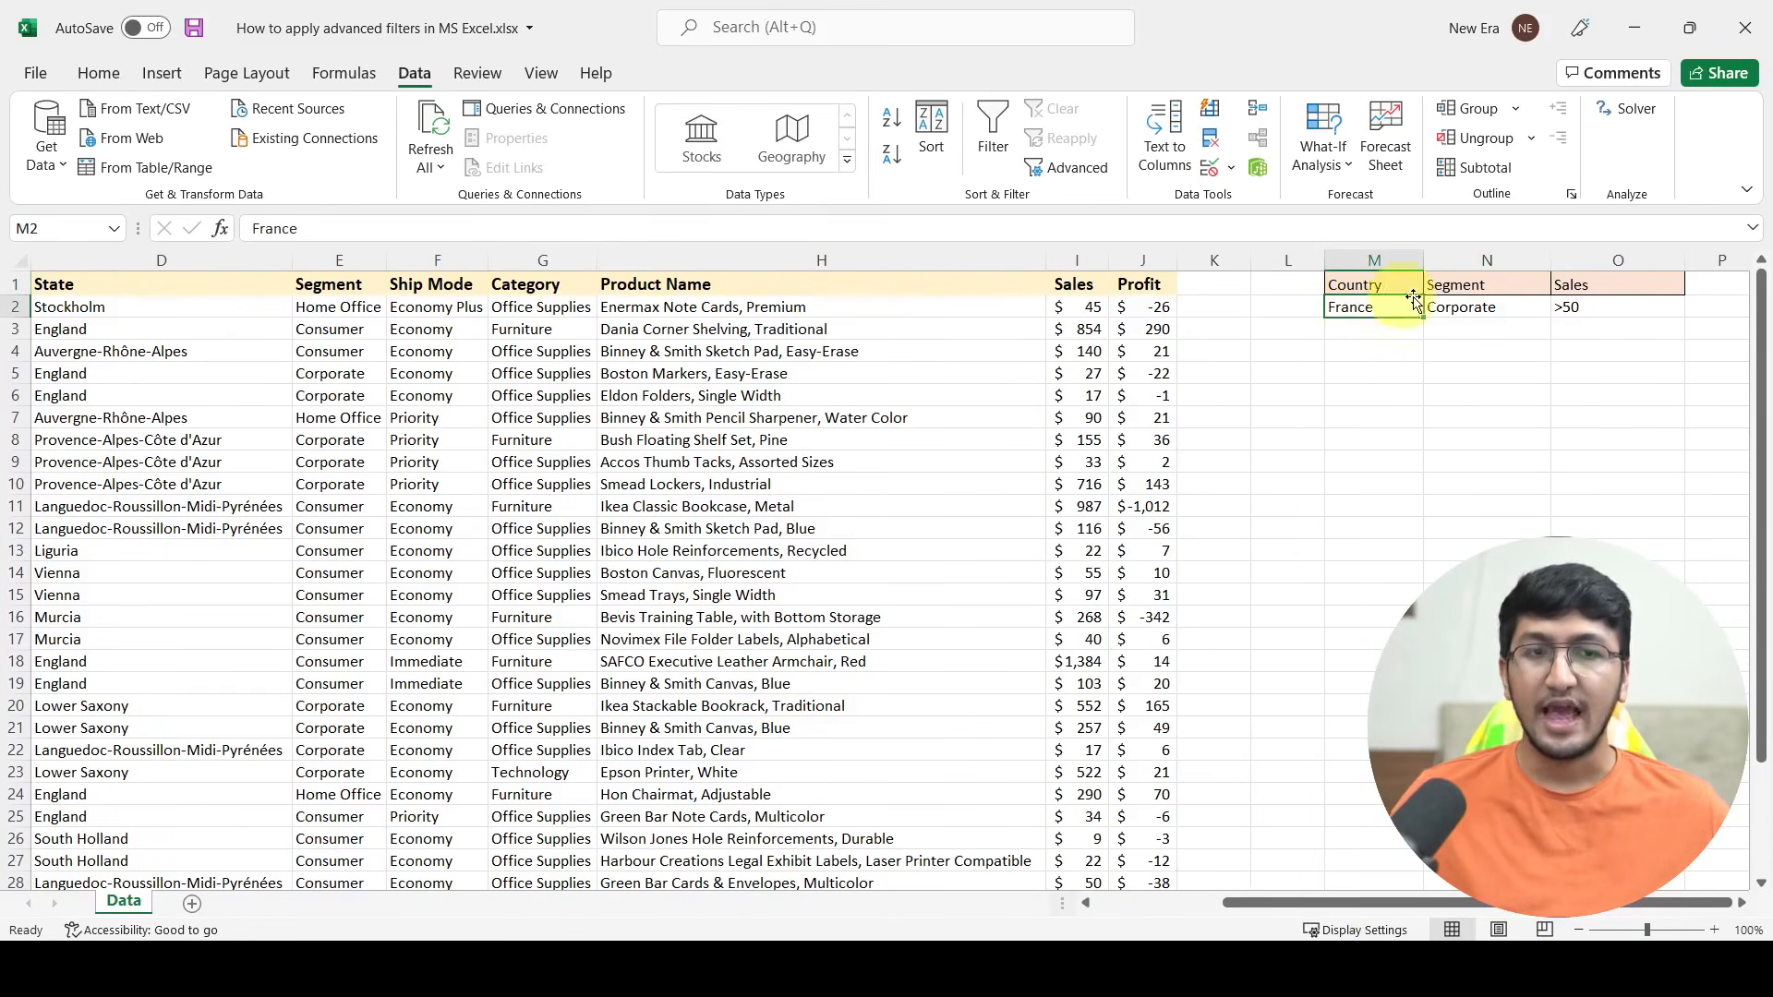
pyautogui.click(1498, 312)
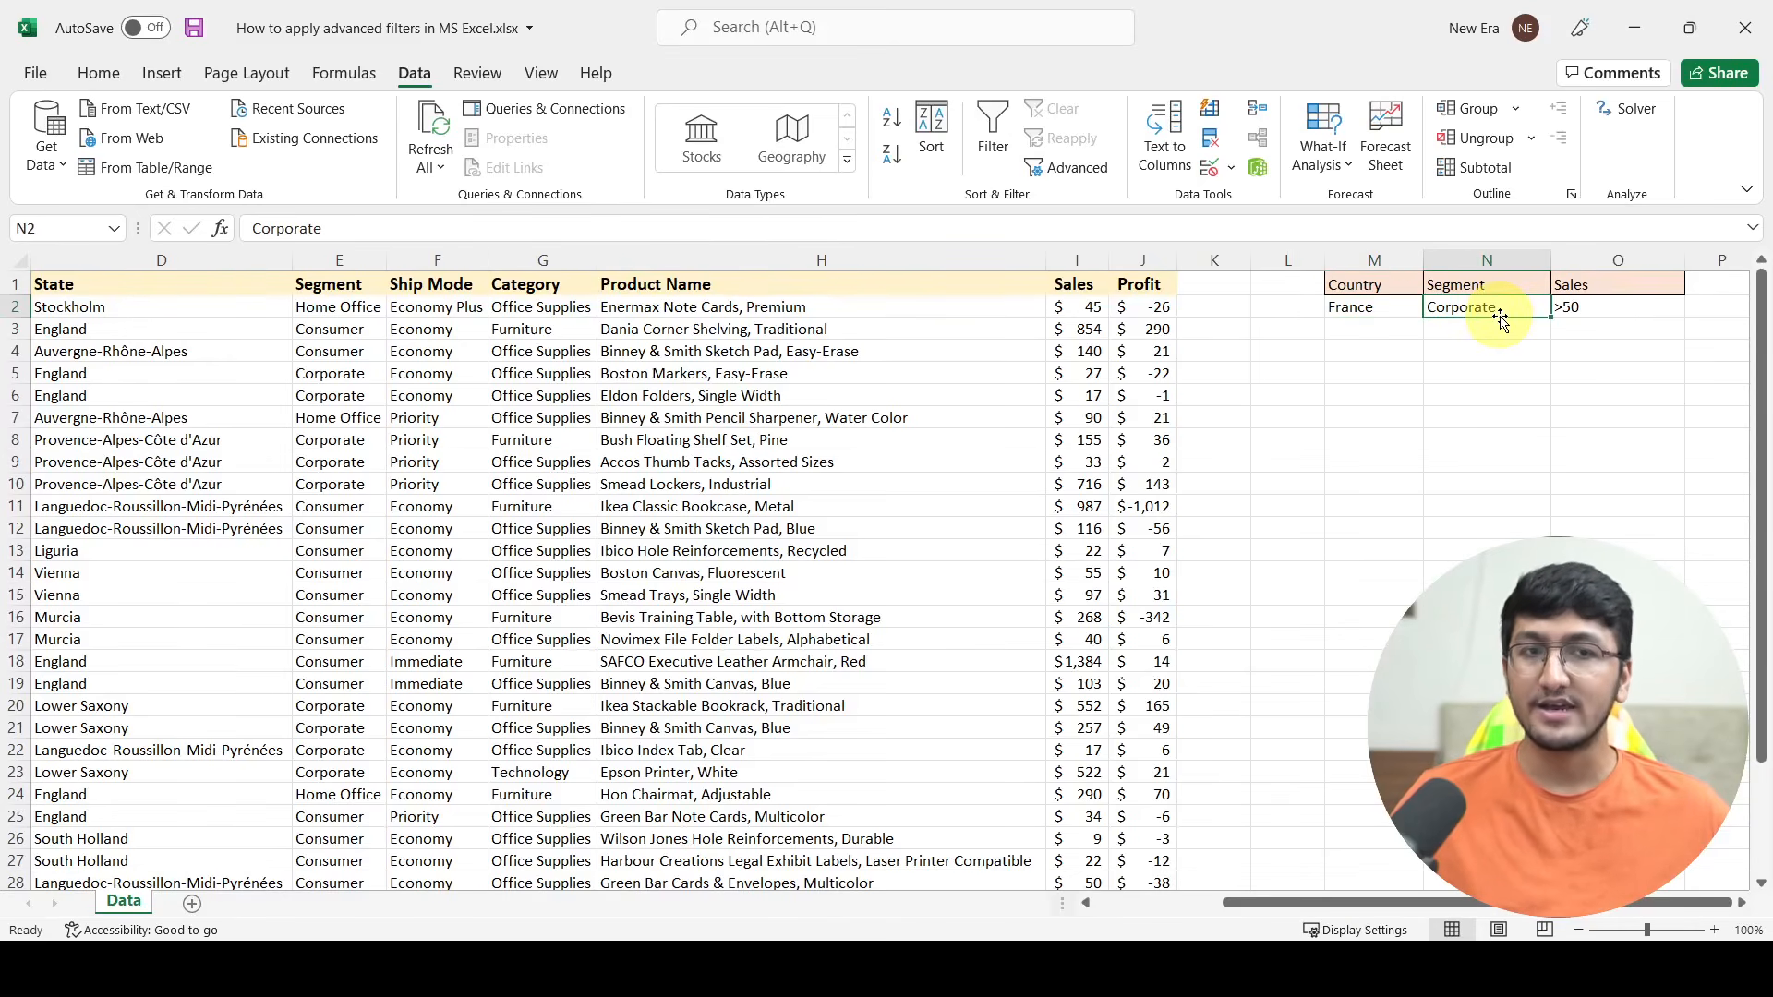
pyautogui.click(1584, 286)
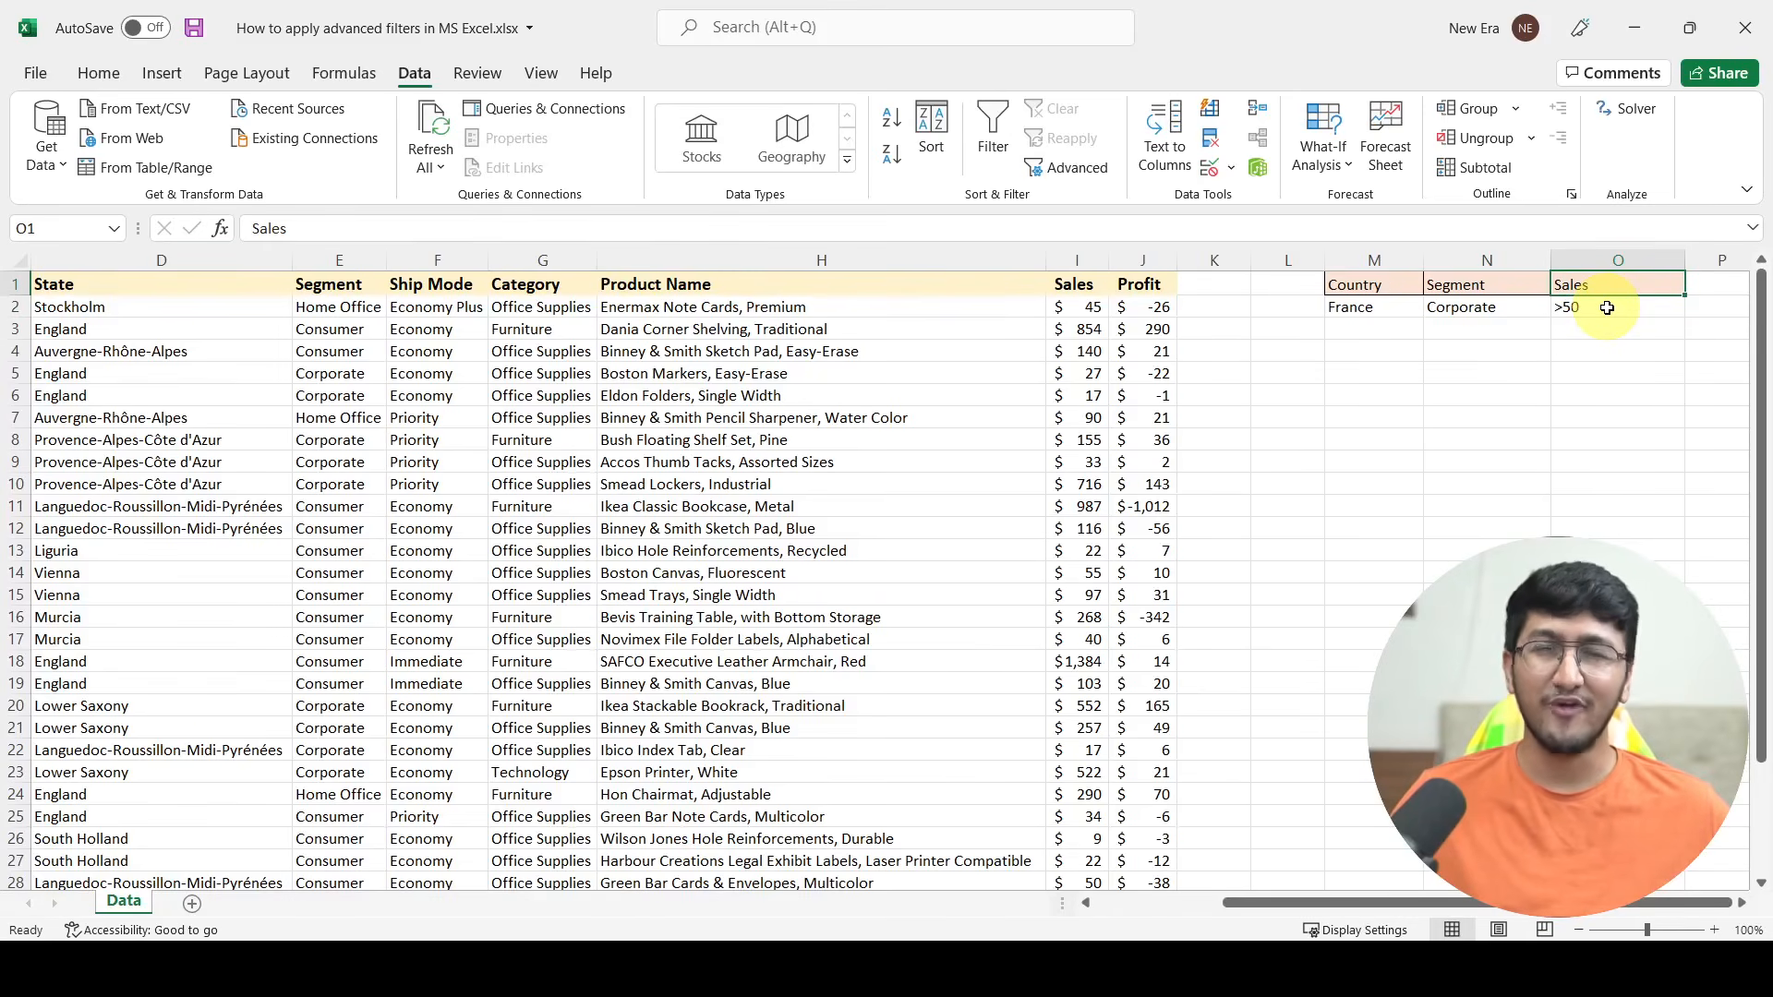
pyautogui.click(805, 373)
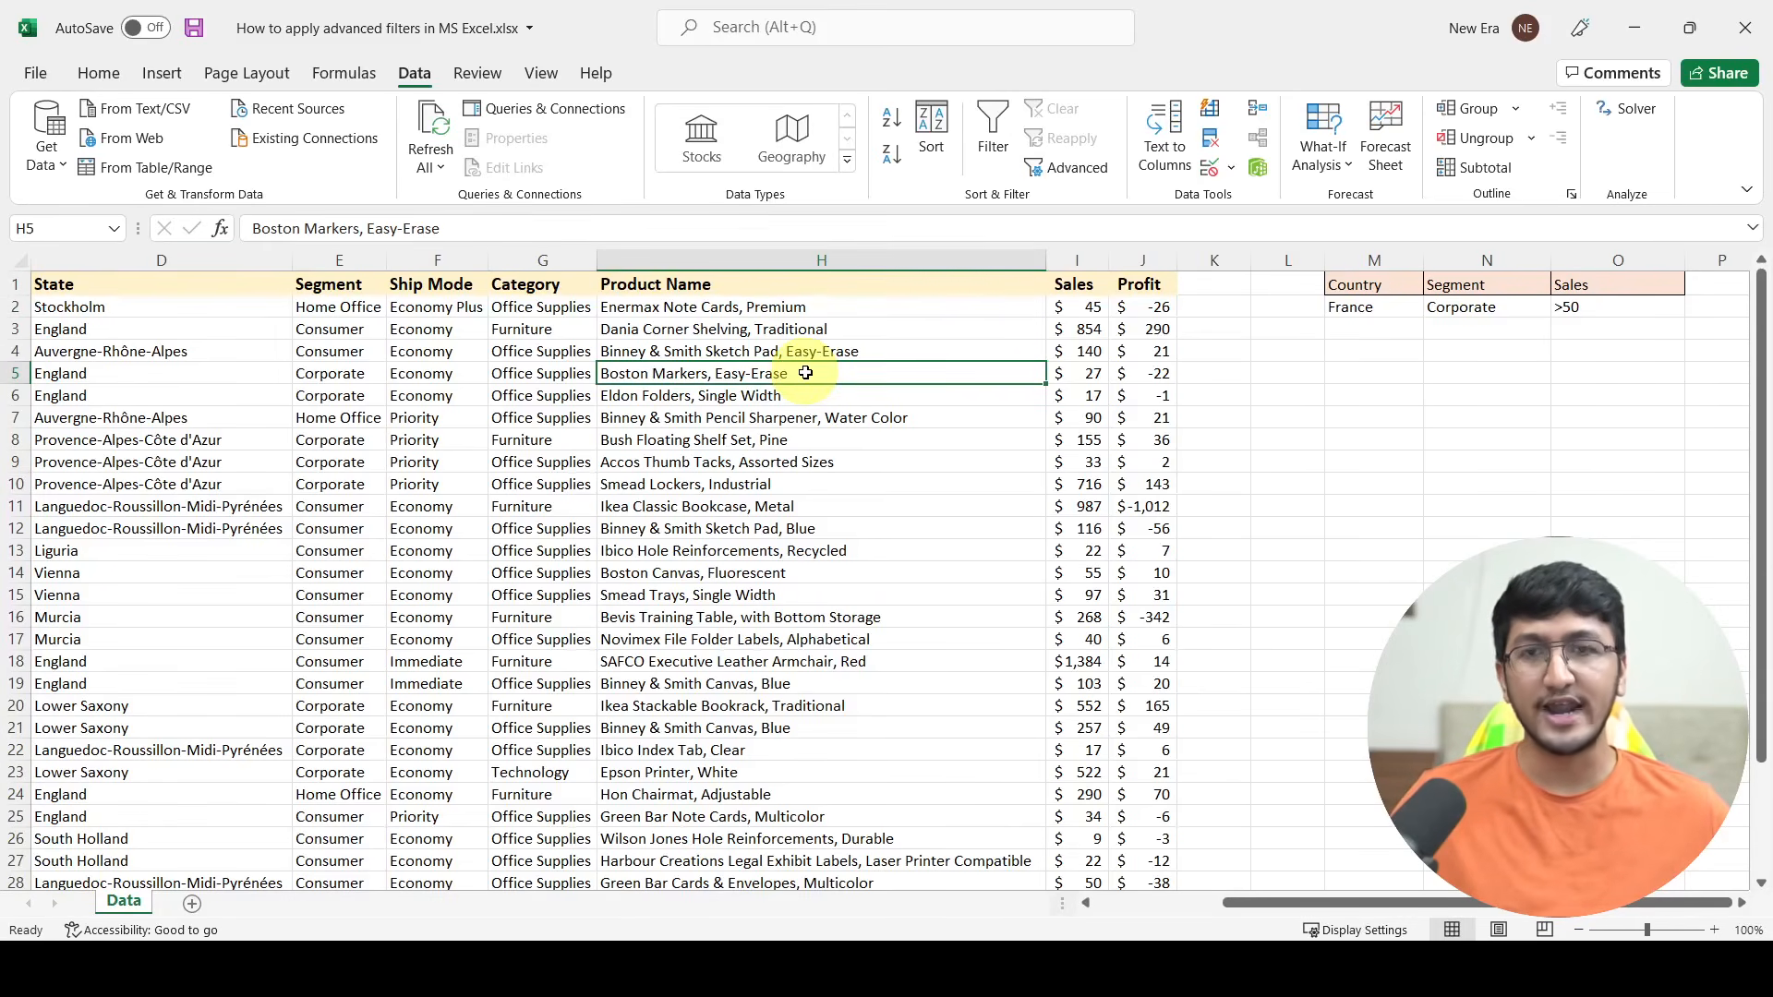
pyautogui.hotkey('ctrl', 'shift', 'l')
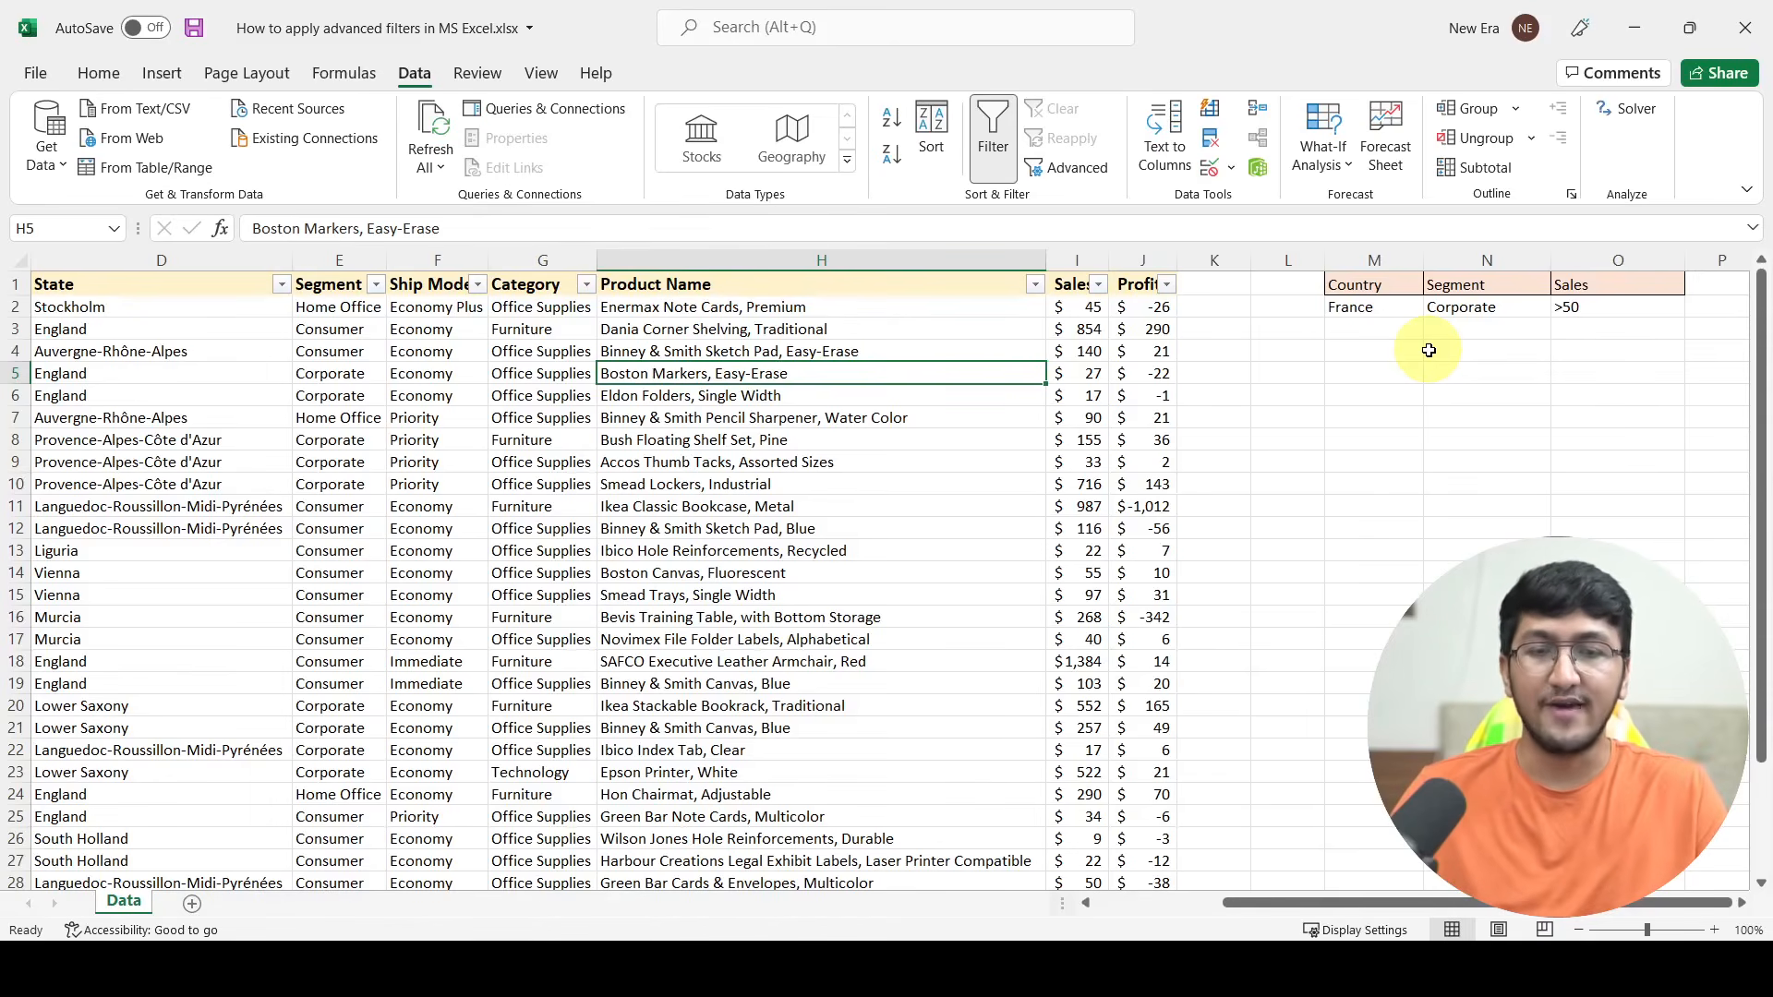
pyautogui.hotkey('ctrl', 'shift', 'l')
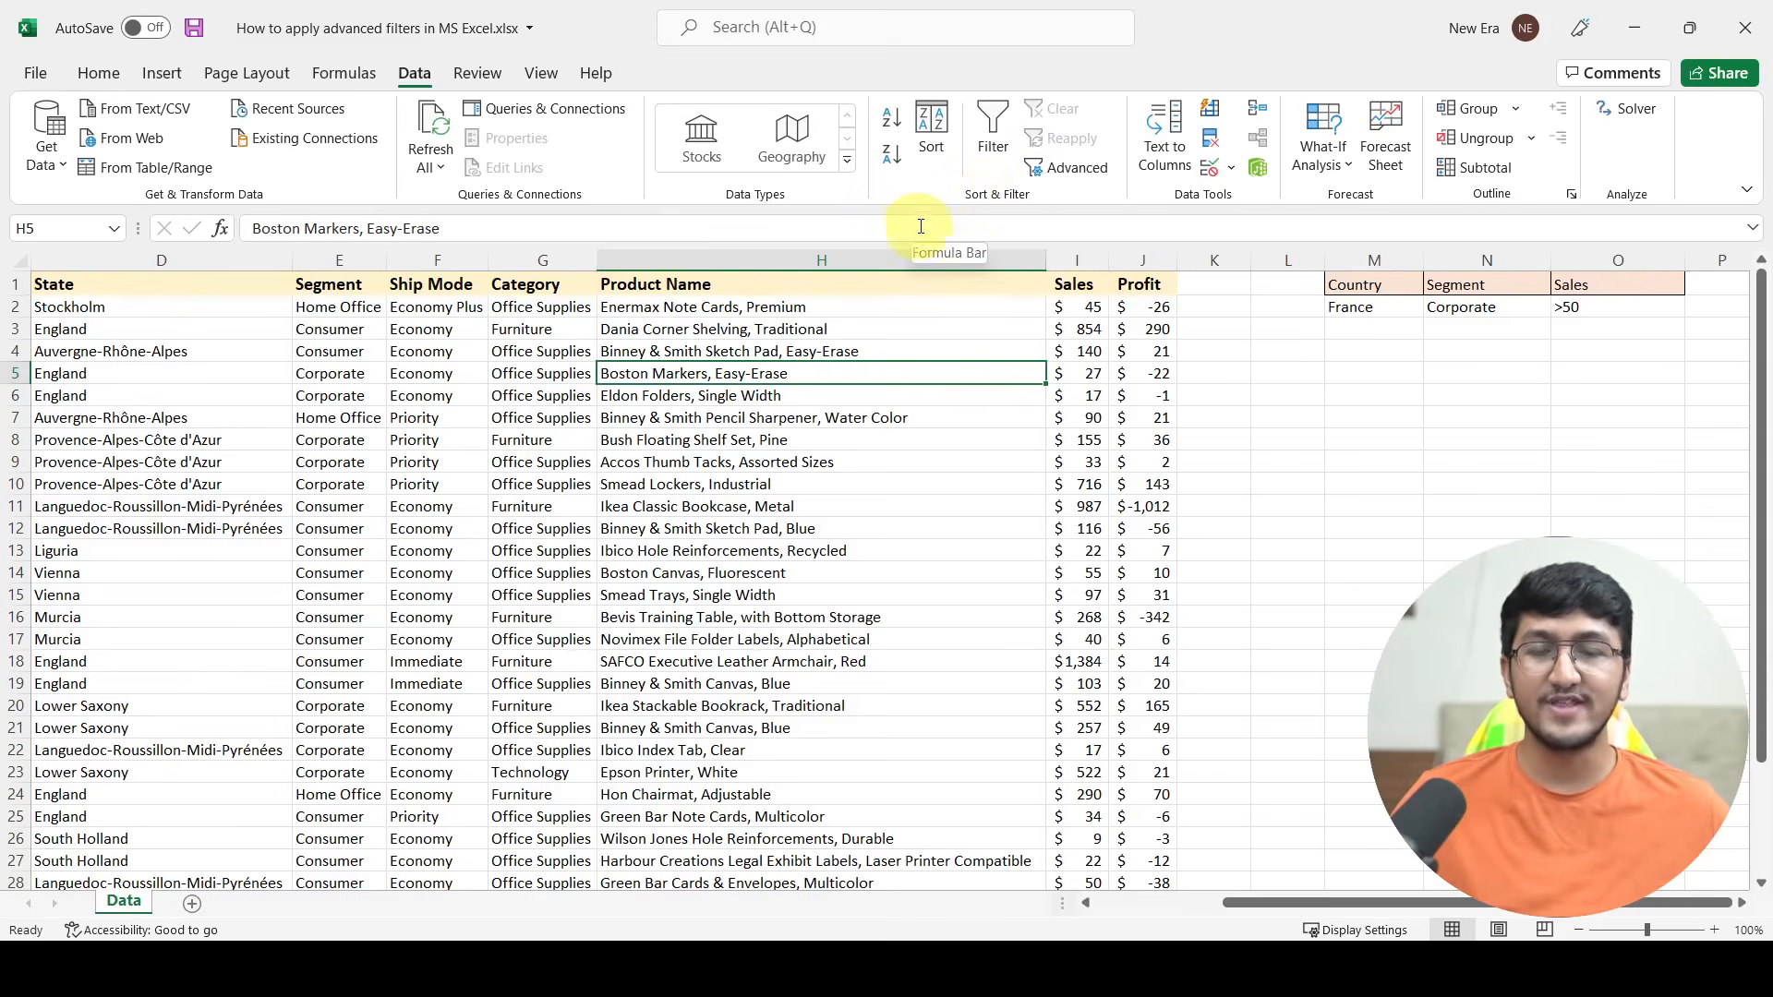
# Step: Start an Advanced Filter on the data table and check that the list range $A$1:$J$33 covers every record
pyautogui.click(1074, 170)
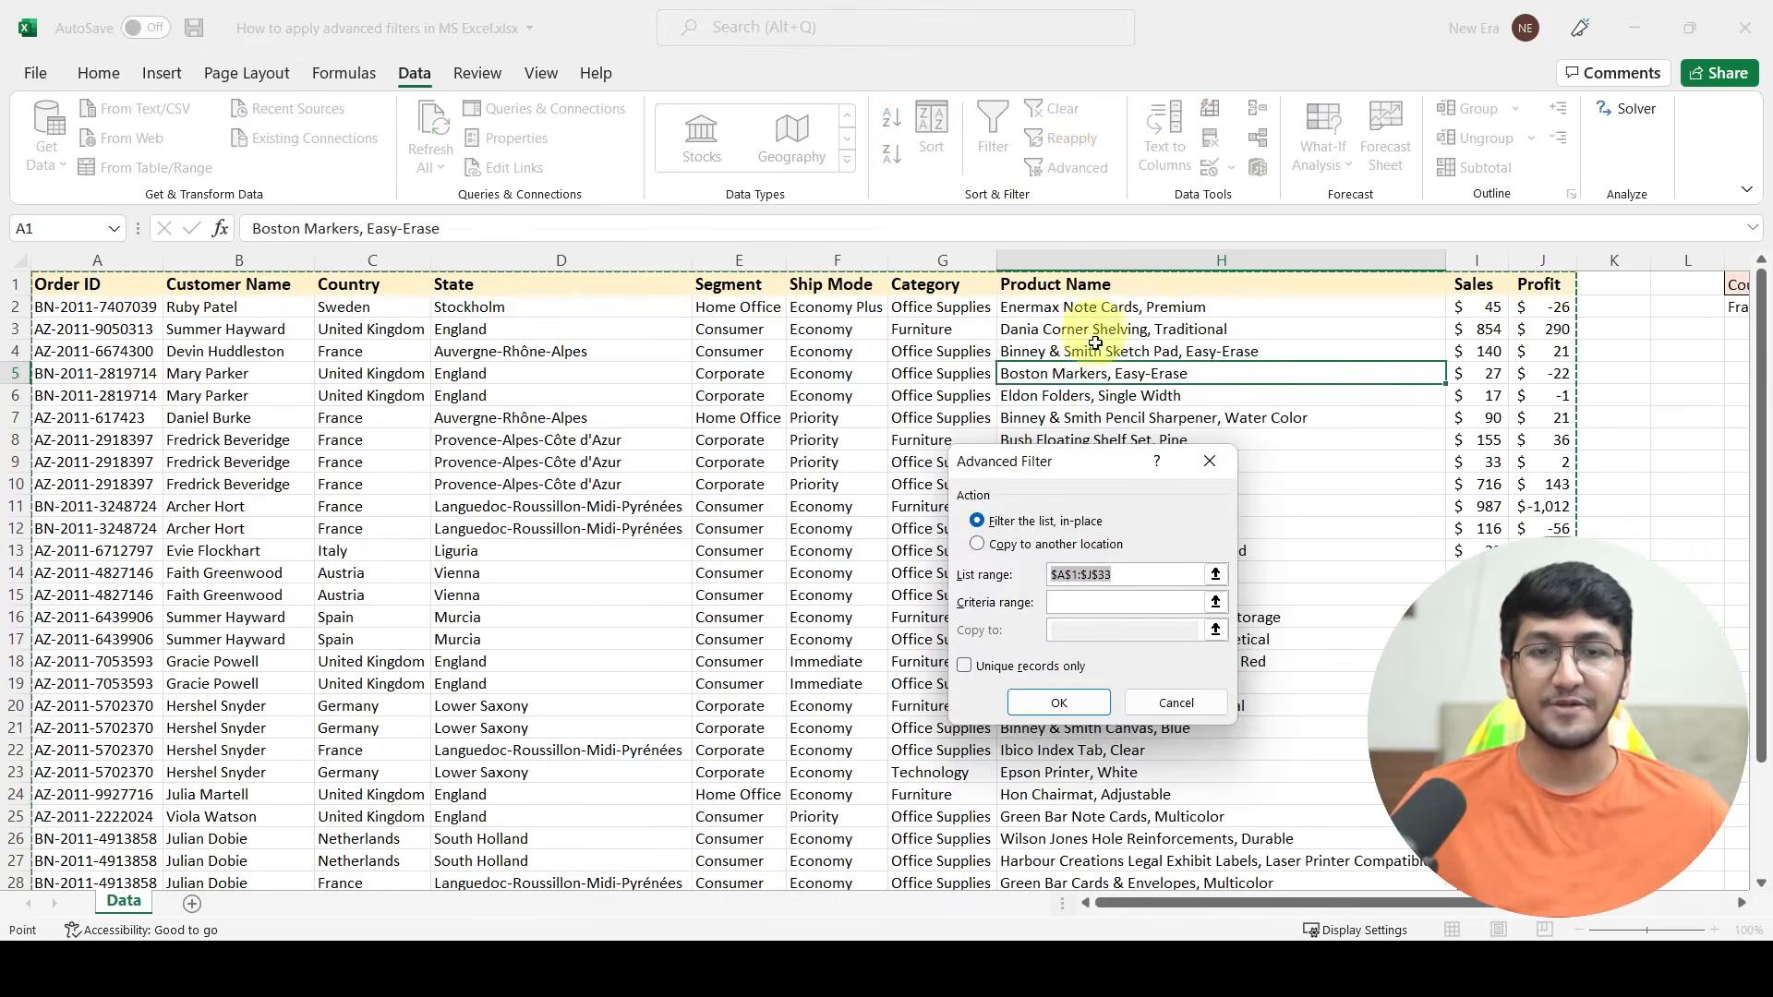
pyautogui.moveTo(1060, 469); pyautogui.dragTo(966, 389)
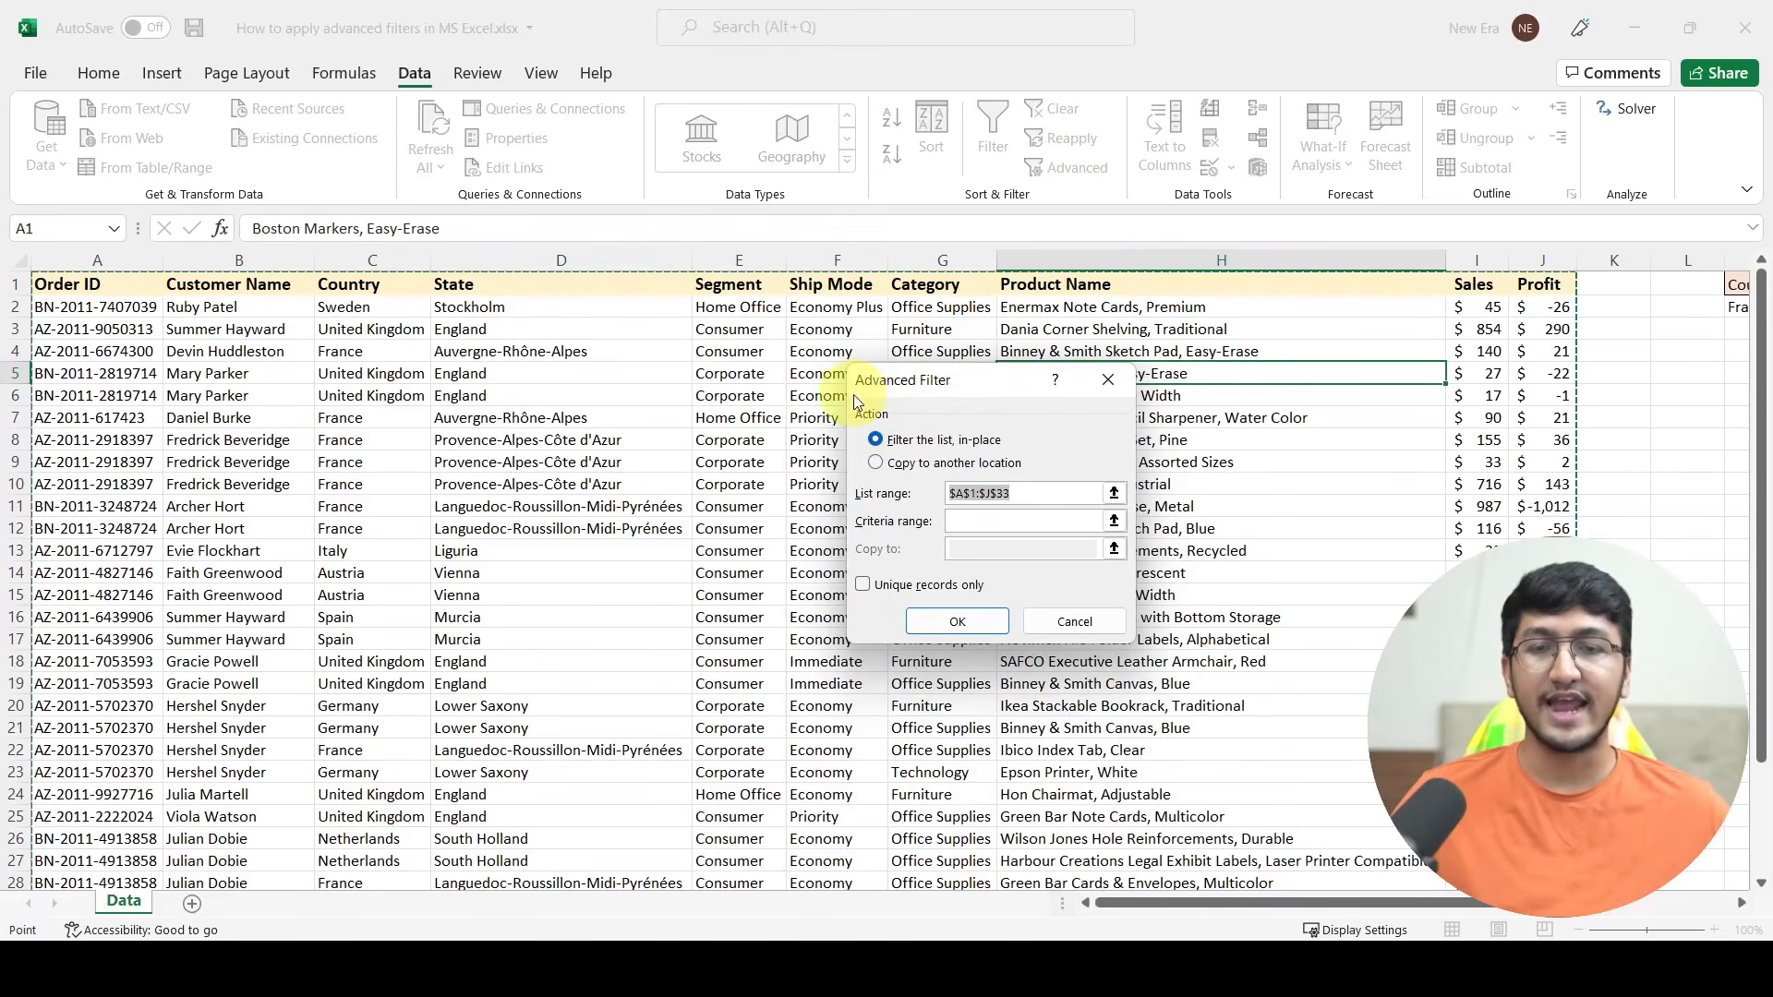
pyautogui.moveTo(984, 382); pyautogui.dragTo(953, 331)
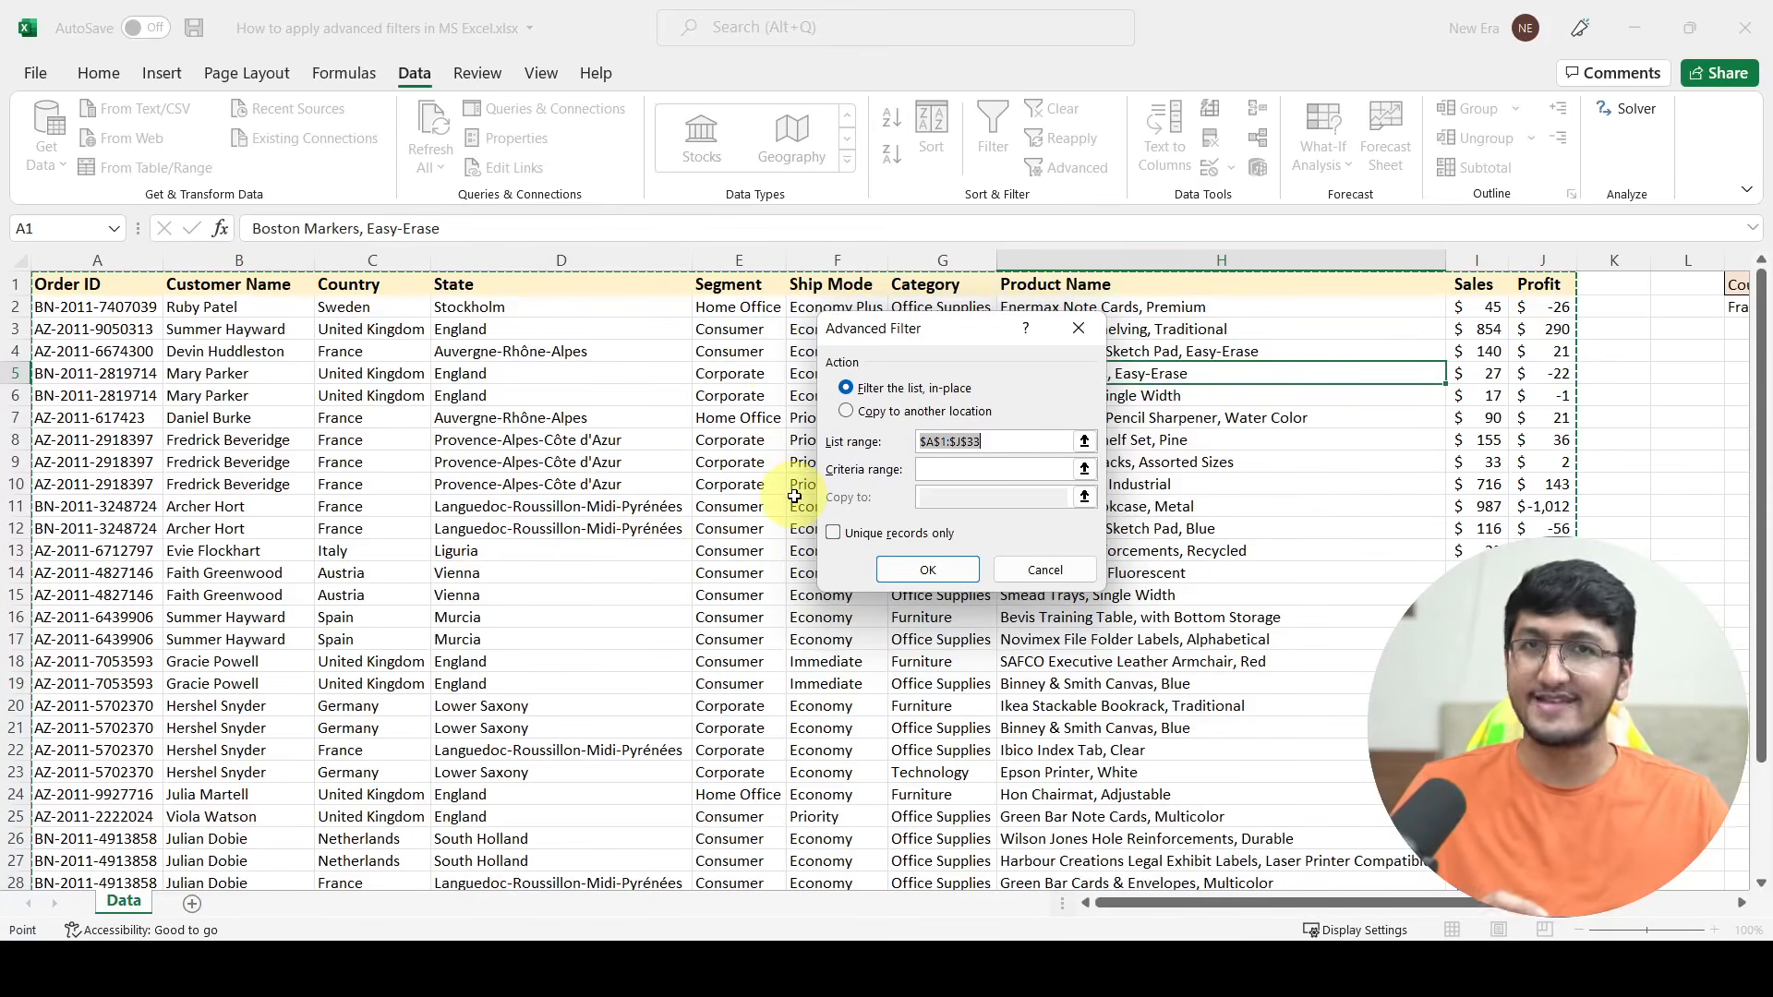
pyautogui.click(1004, 436)
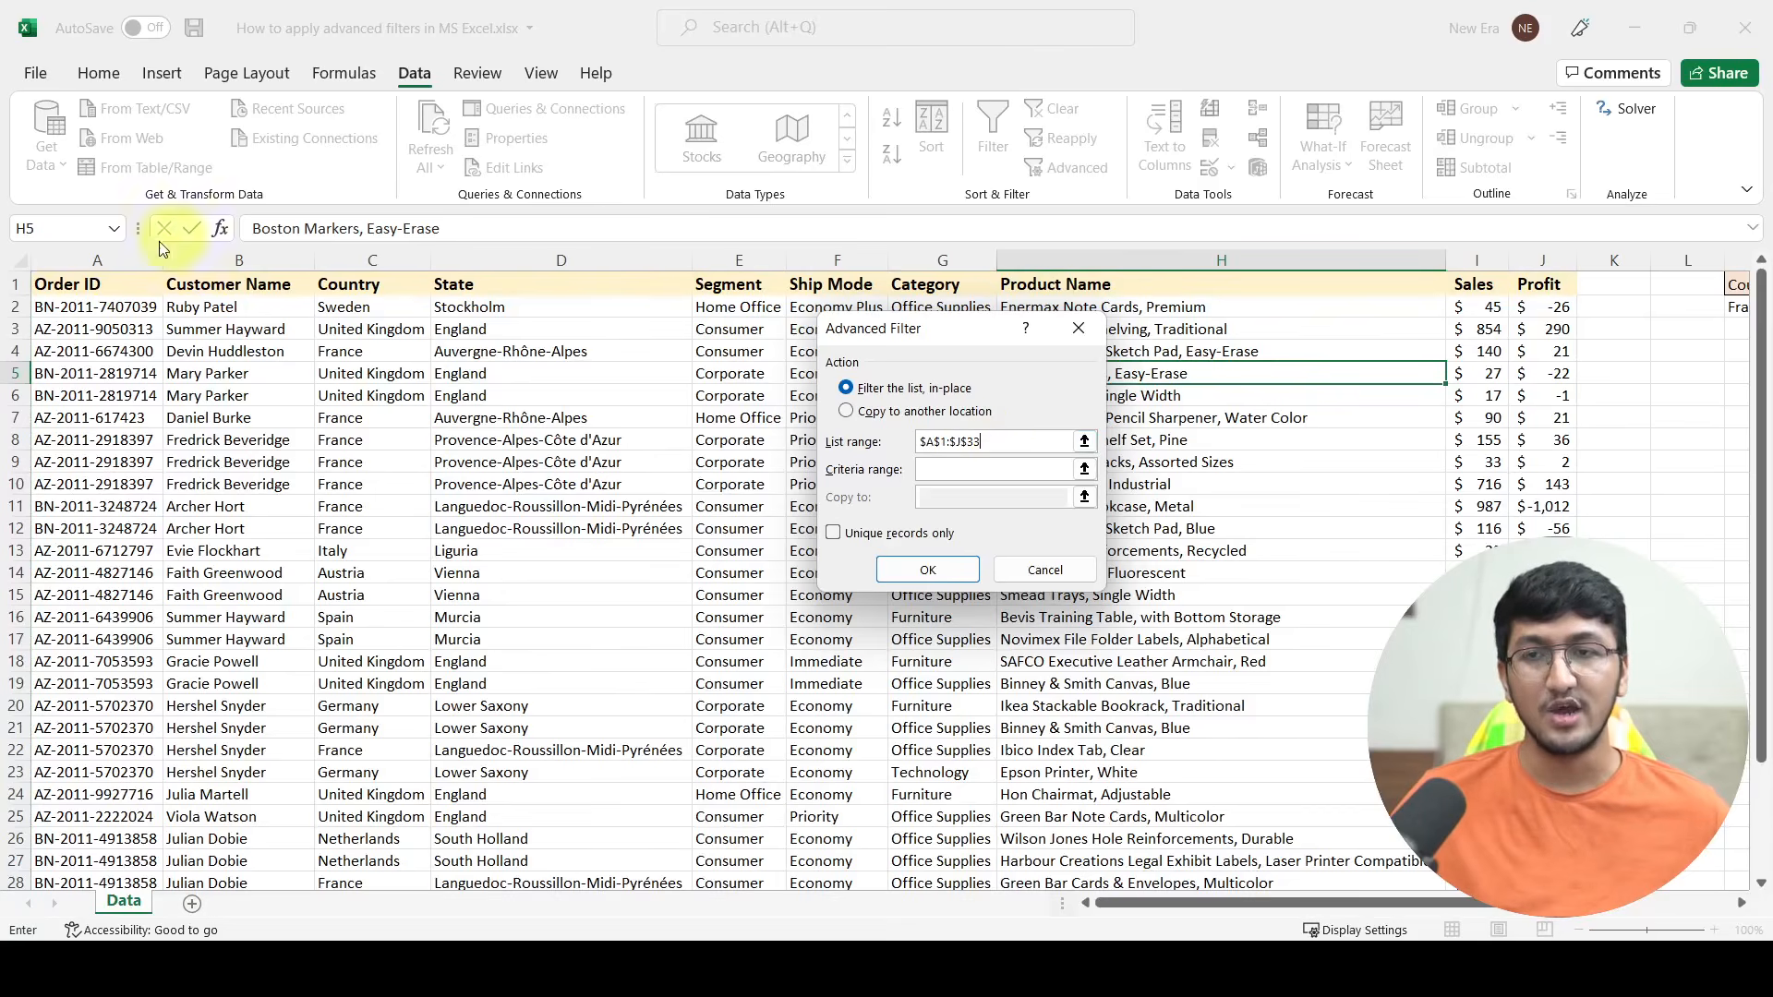
pyautogui.scroll(-1, 648, 499)
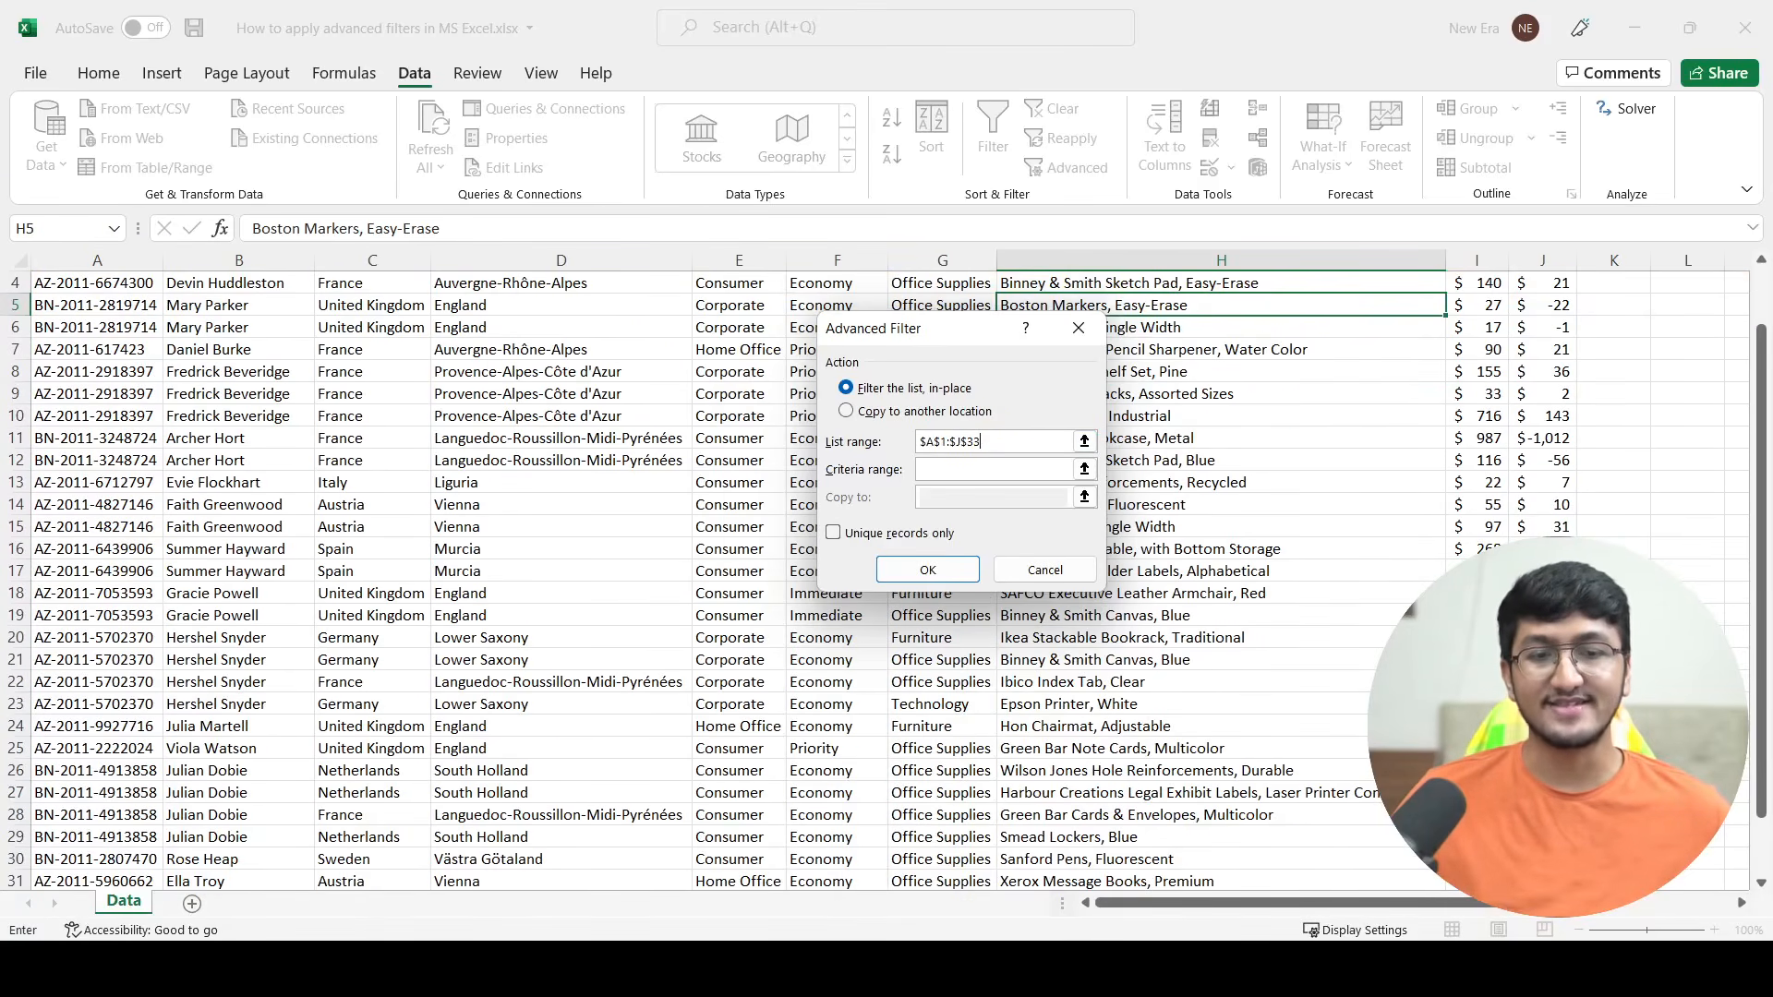
pyautogui.scroll(-2, 1347, 875)
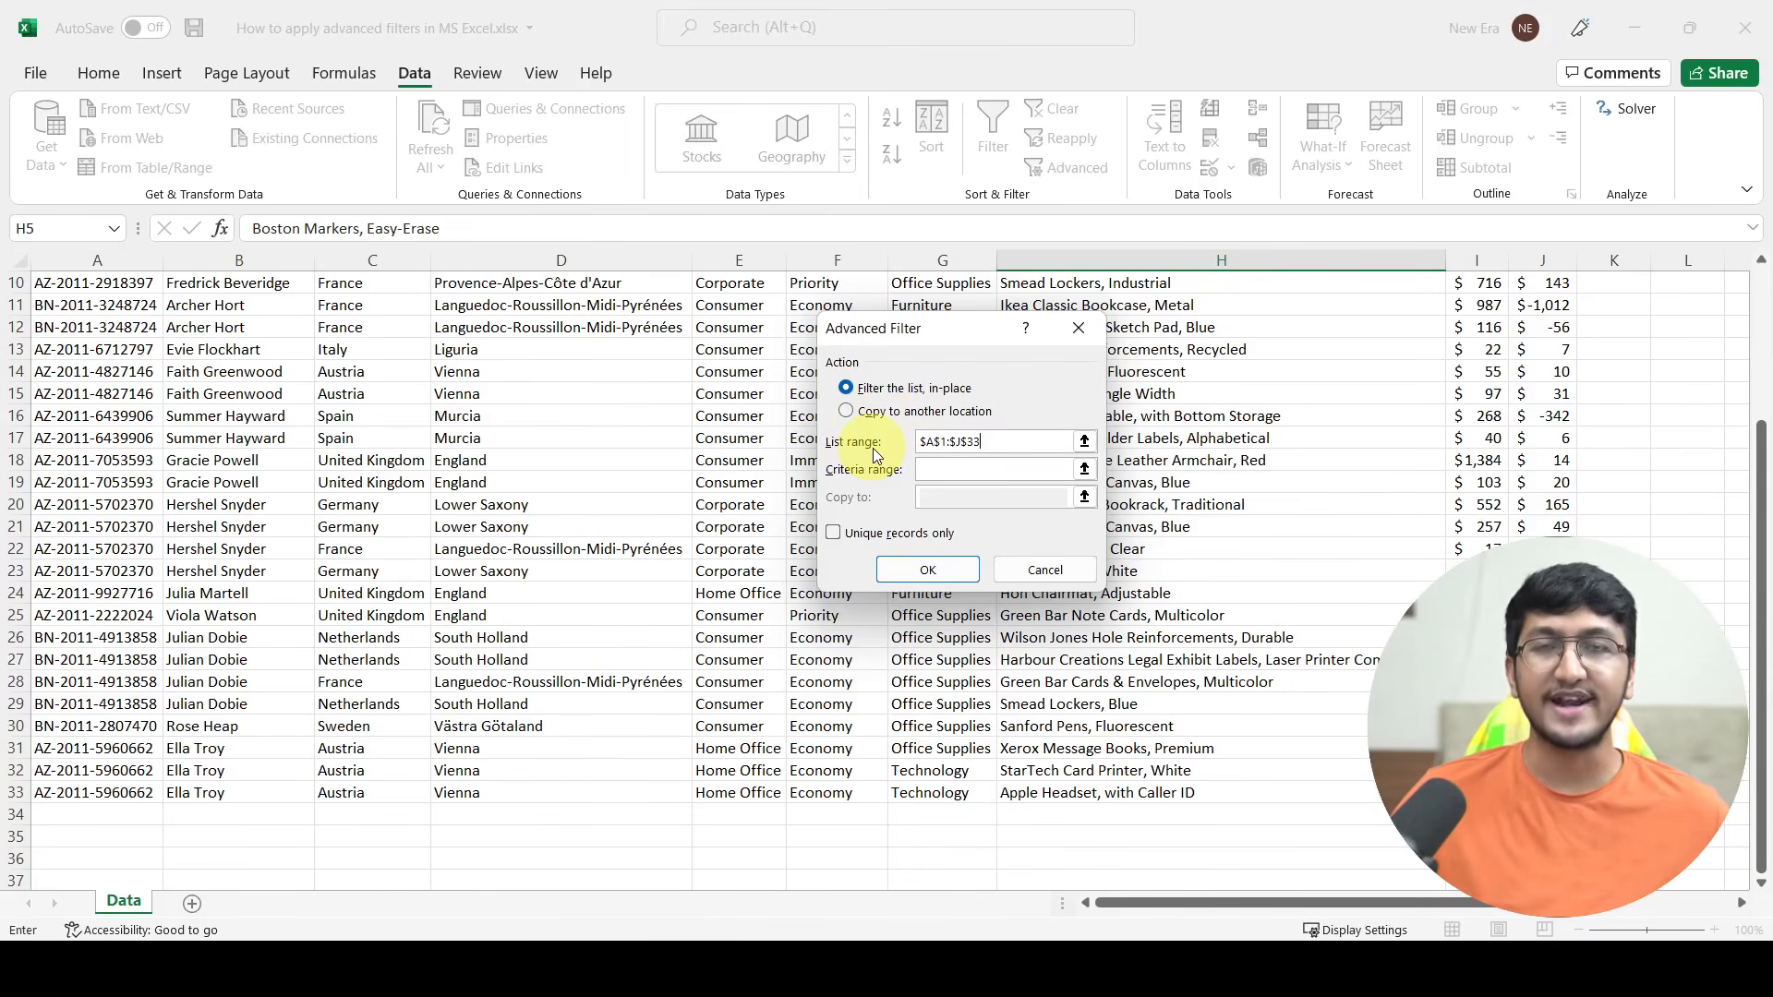
pyautogui.scroll(2, 608, 534)
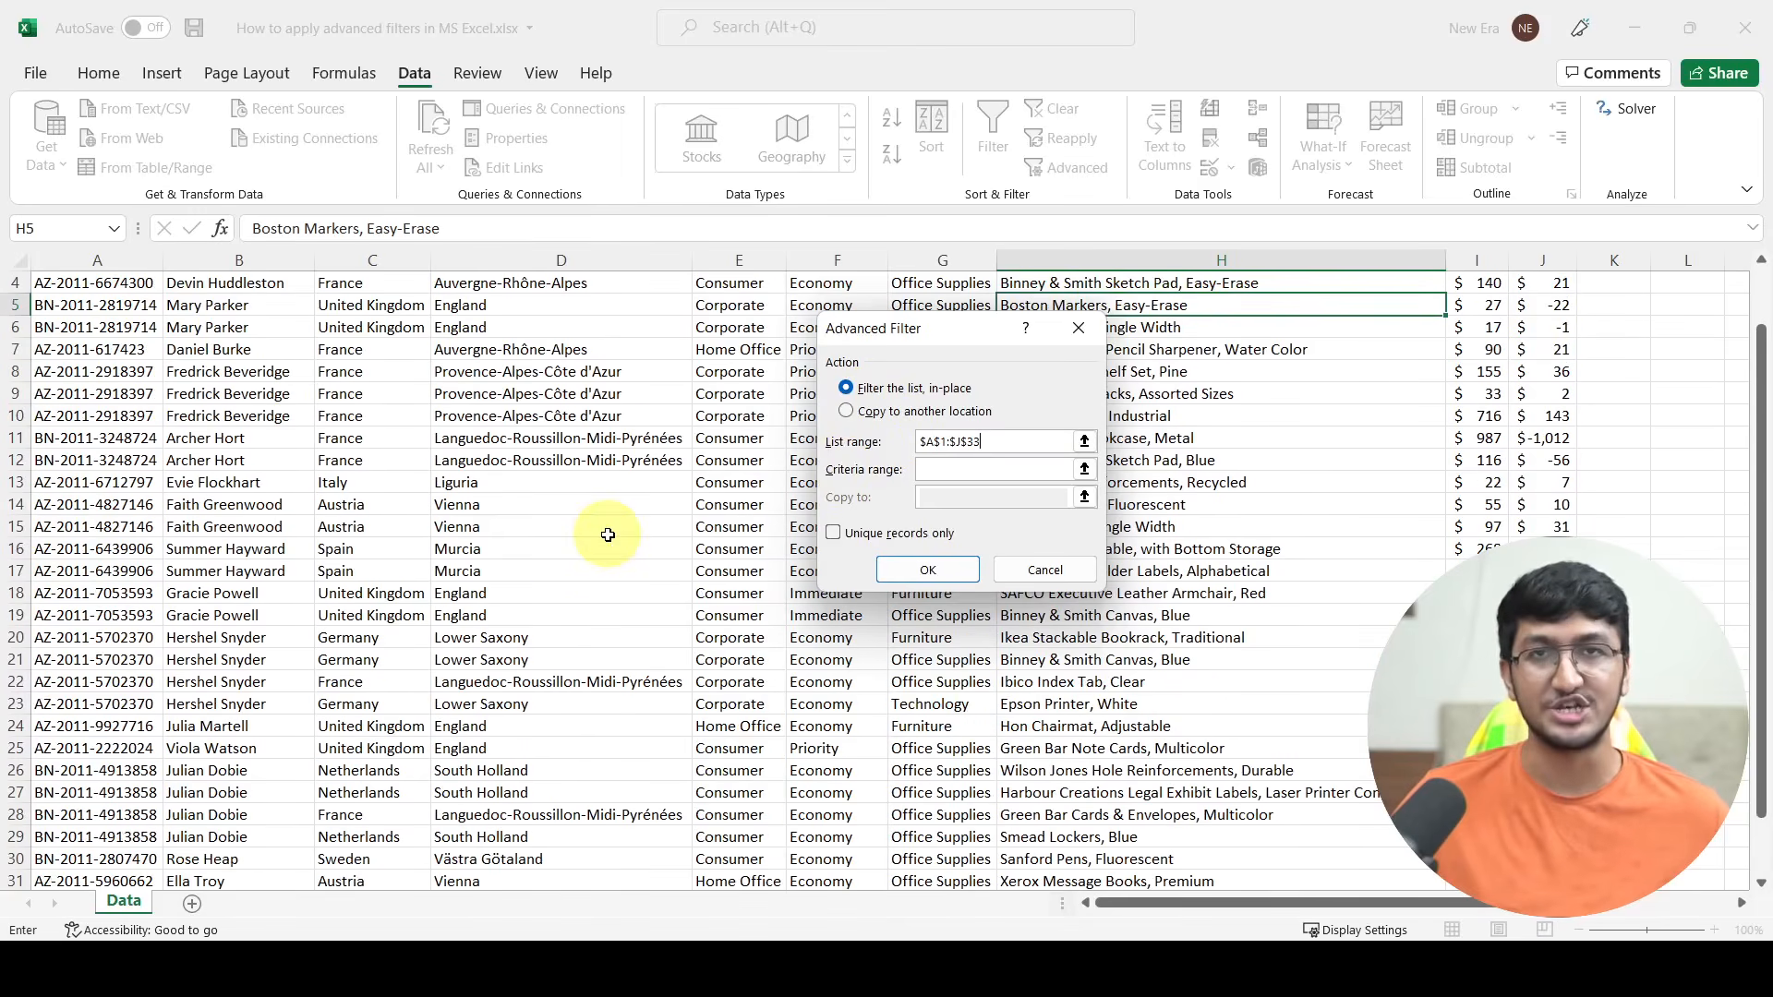
pyautogui.scroll(1, 608, 534)
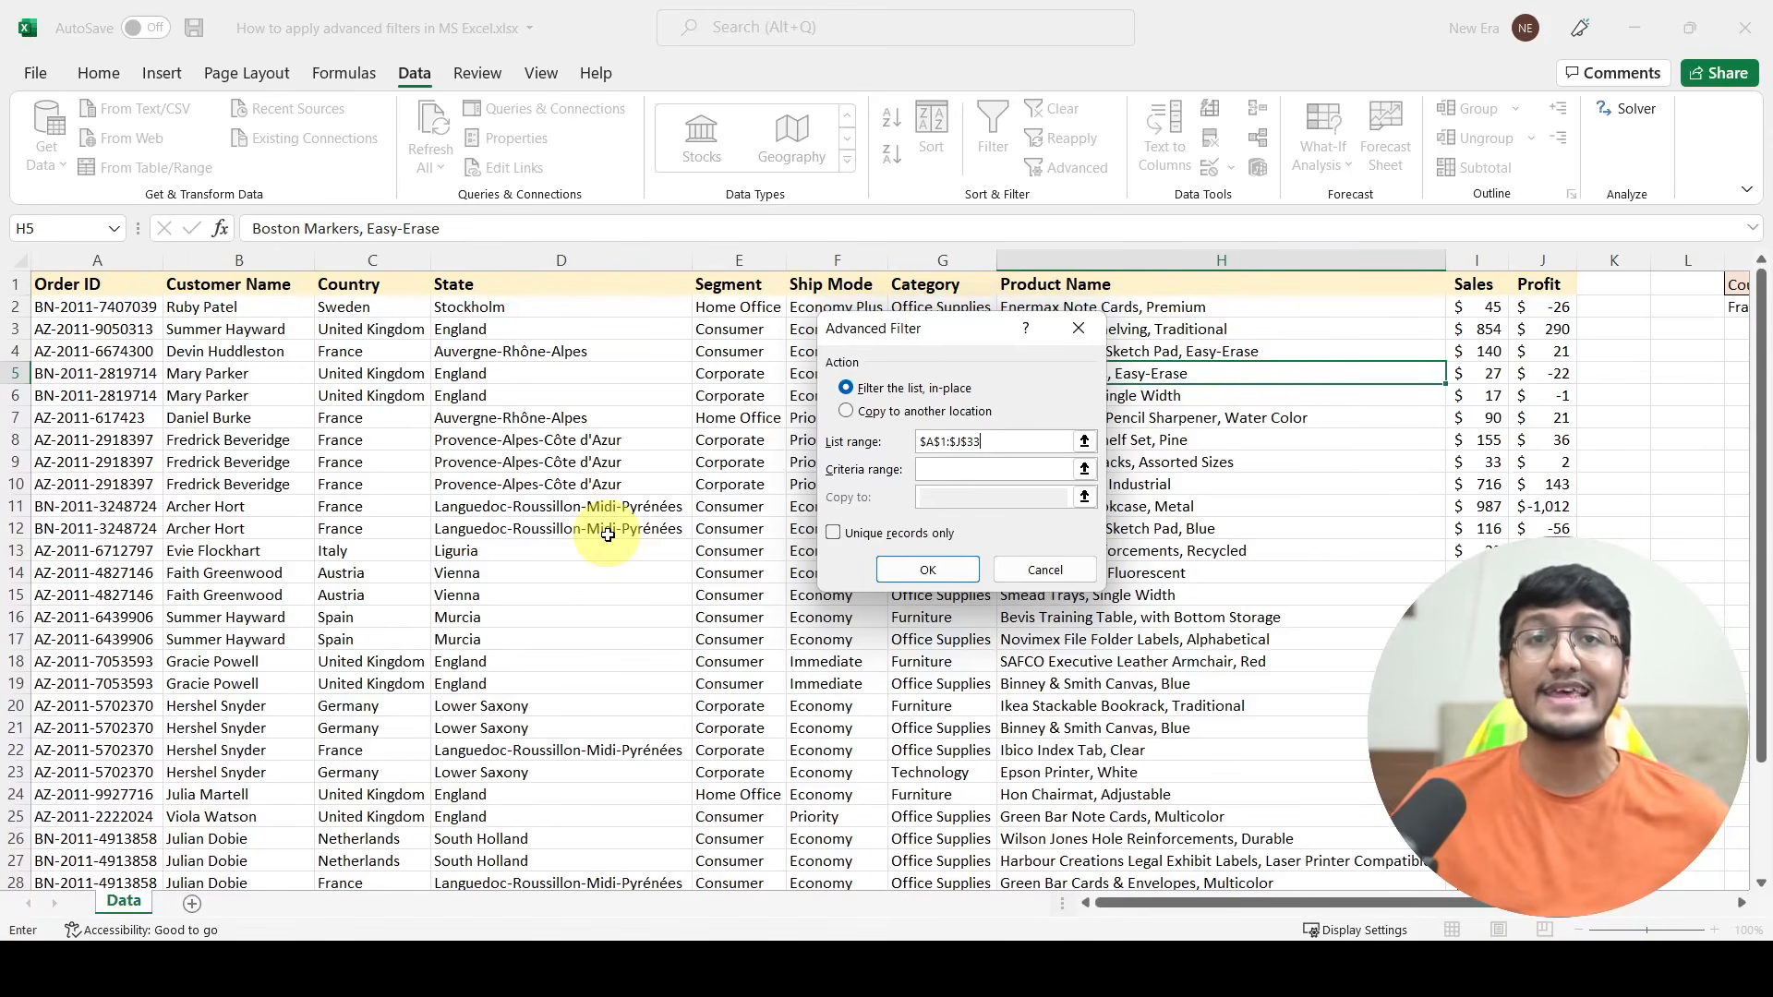
# Step: Set the criteria range to M1:O2, covering the Country, Segment and Sales conditions, and apply the filter in place
pyautogui.click(949, 472)
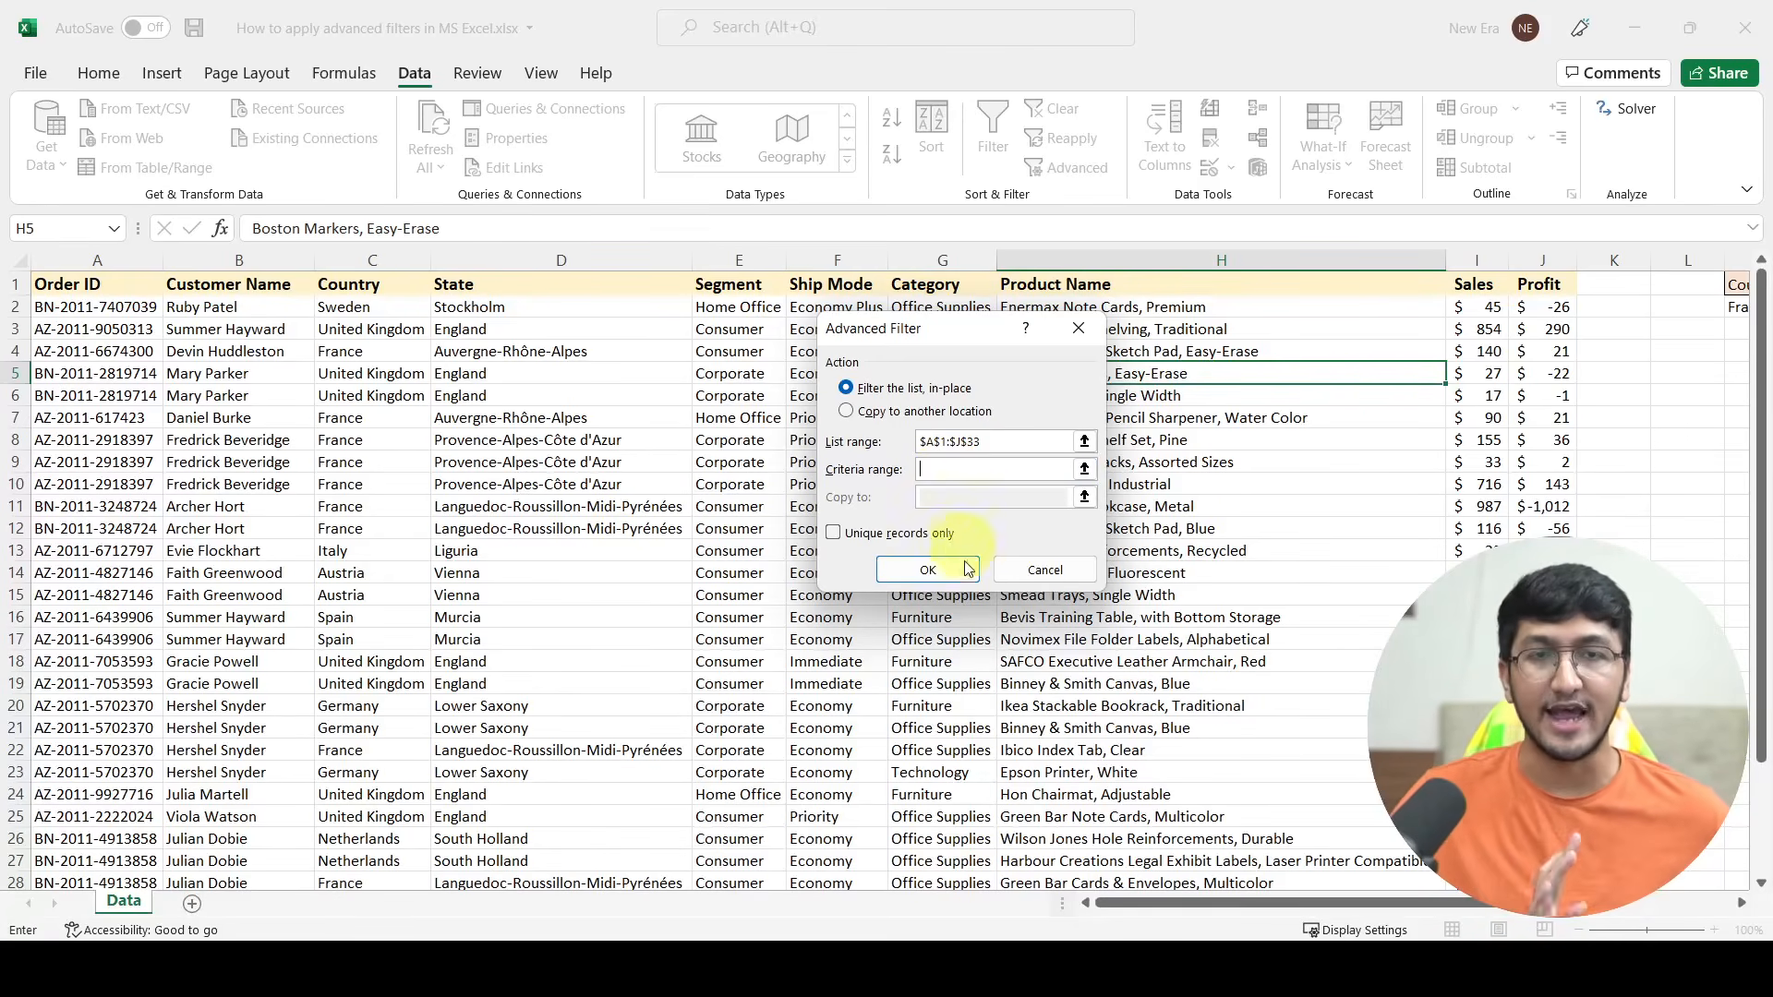
pyautogui.moveTo(1152, 903); pyautogui.dragTo(1297, 907)
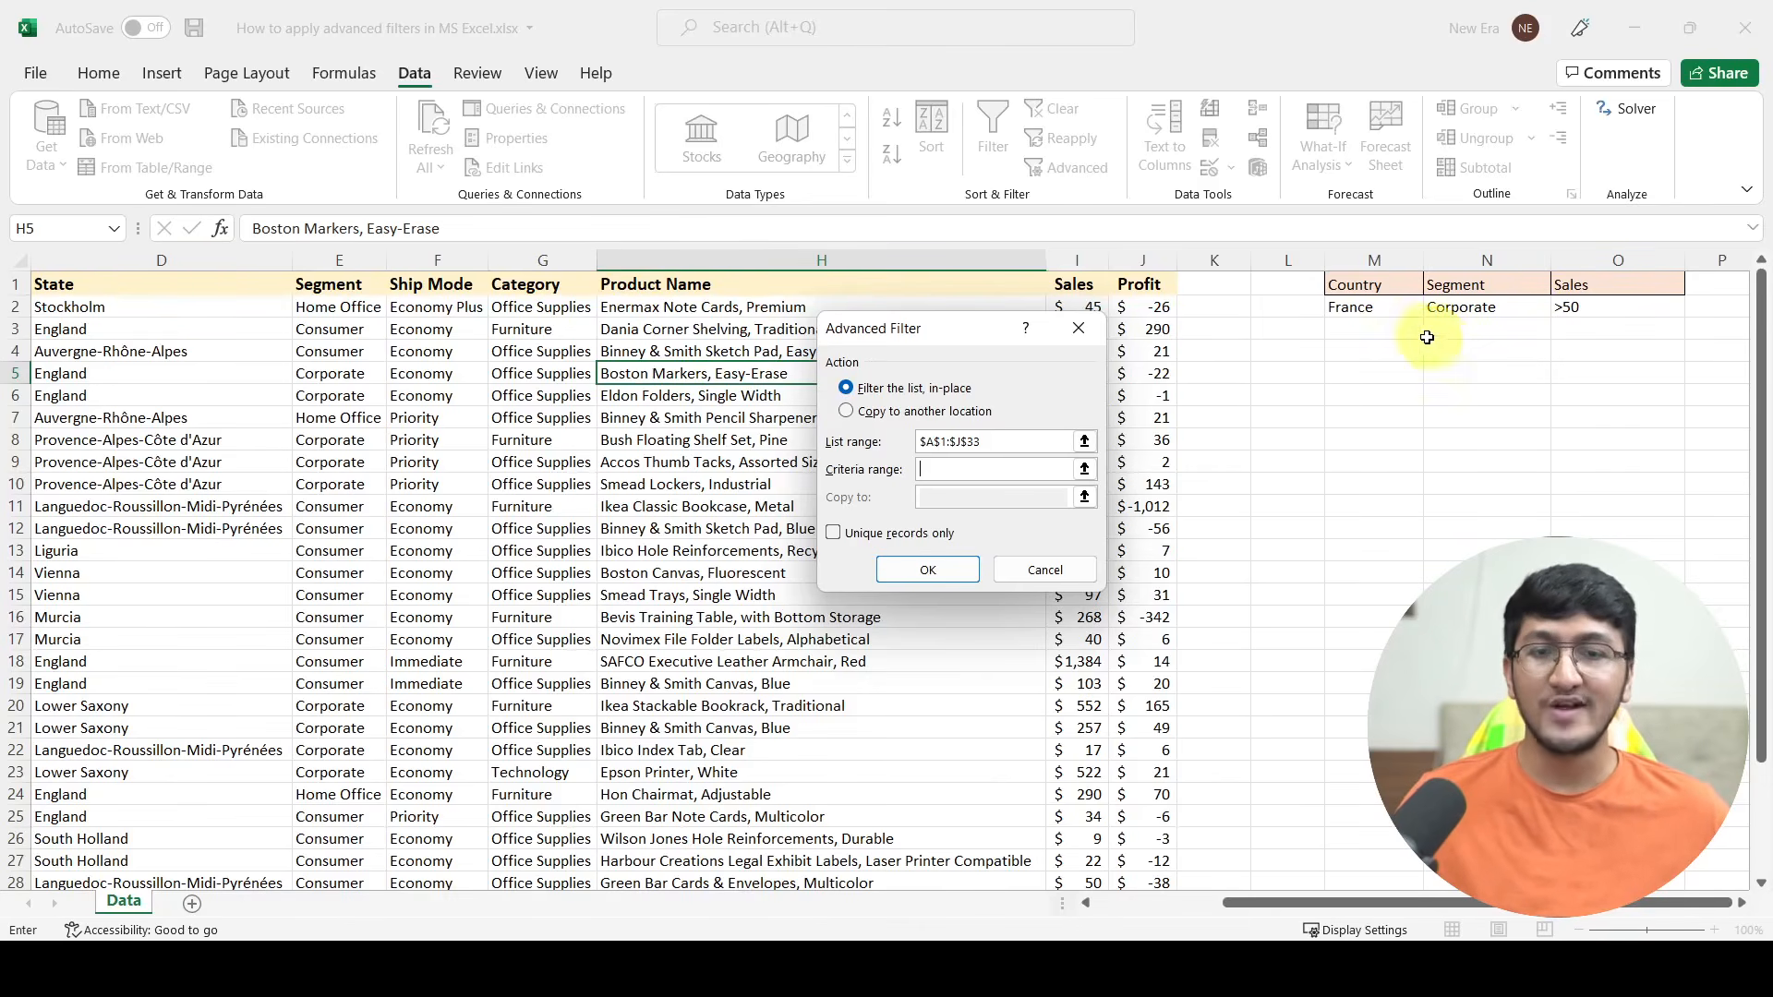
pyautogui.moveTo(1350, 287); pyautogui.dragTo(1586, 309)
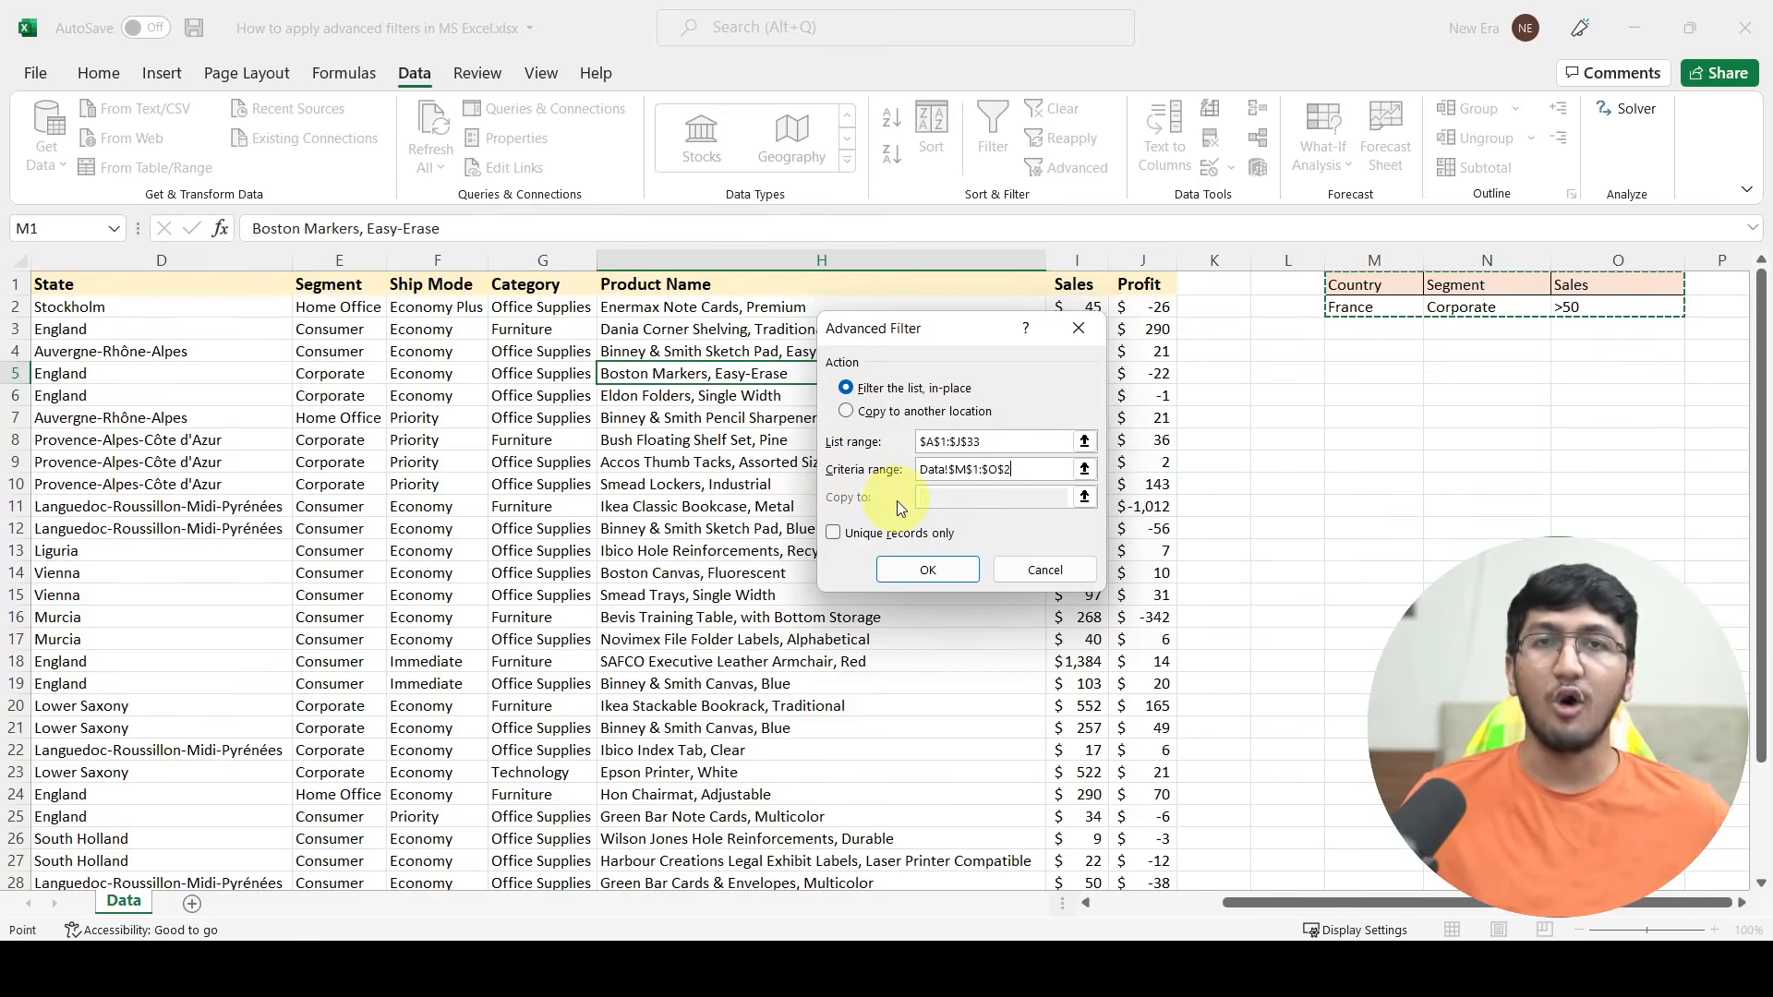
pyautogui.click(933, 569)
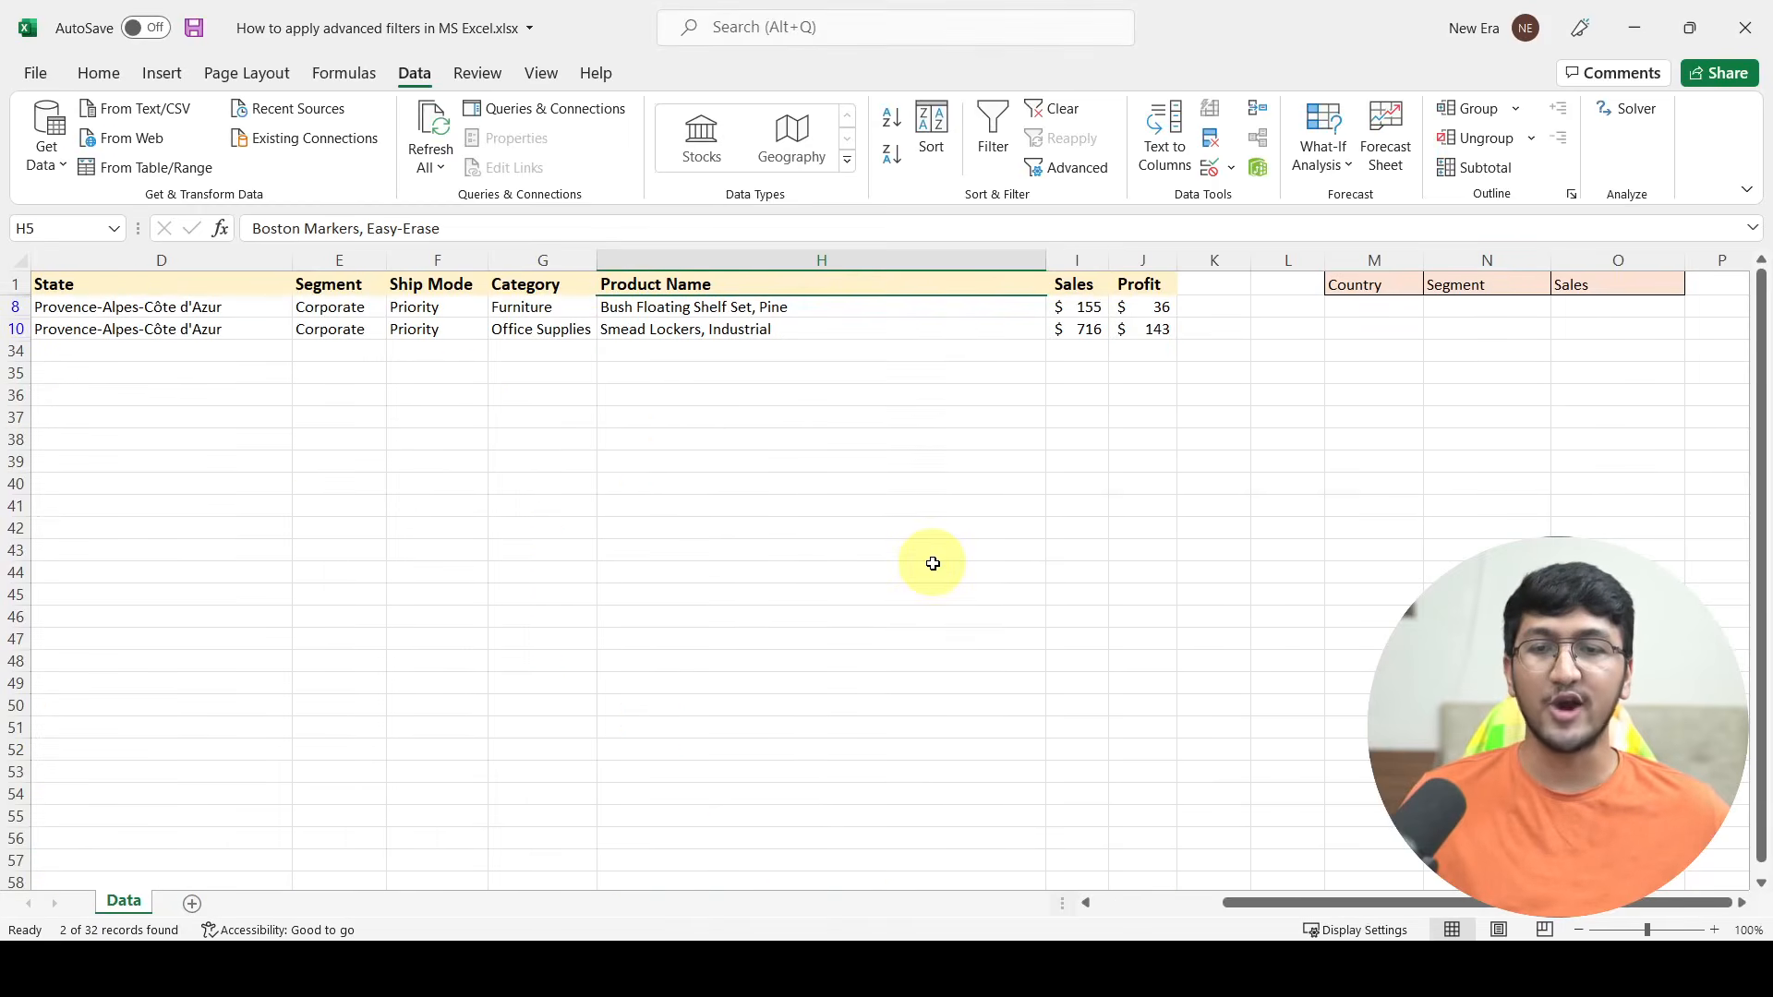
# Step: Check the Country, Segment and Sales values of the filtered rows against the filter criteria
pyautogui.click(269, 378)
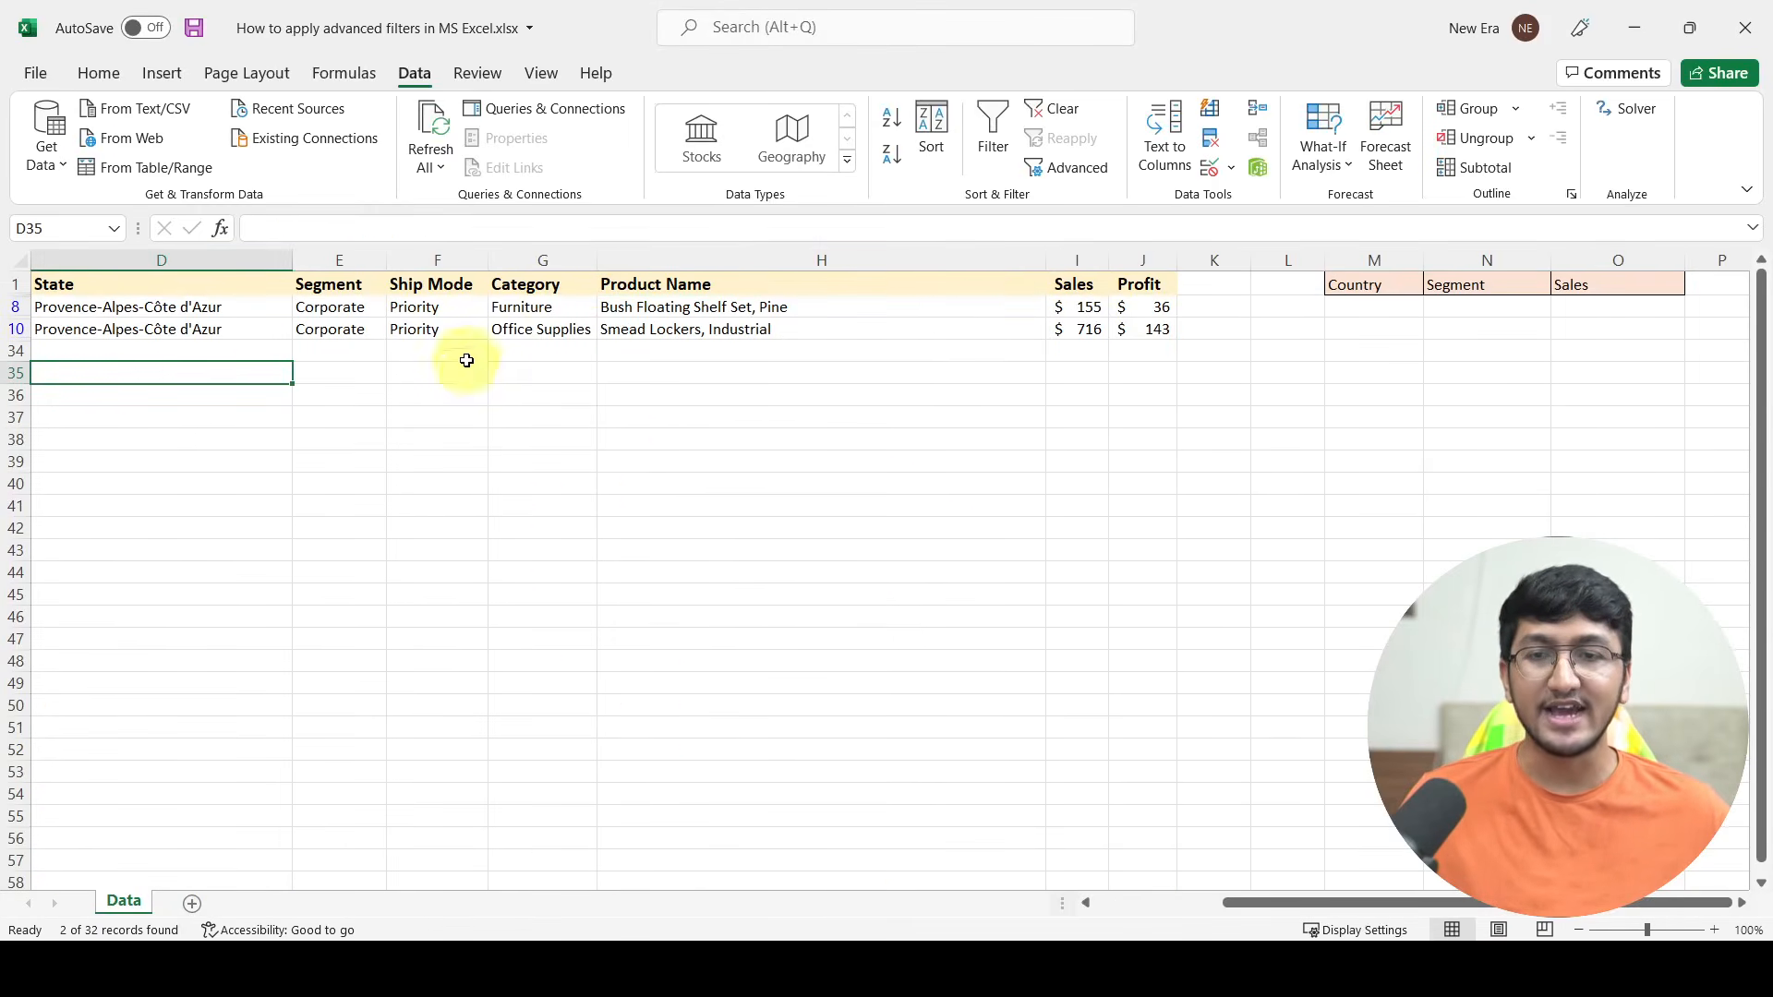
pyautogui.click(445, 330)
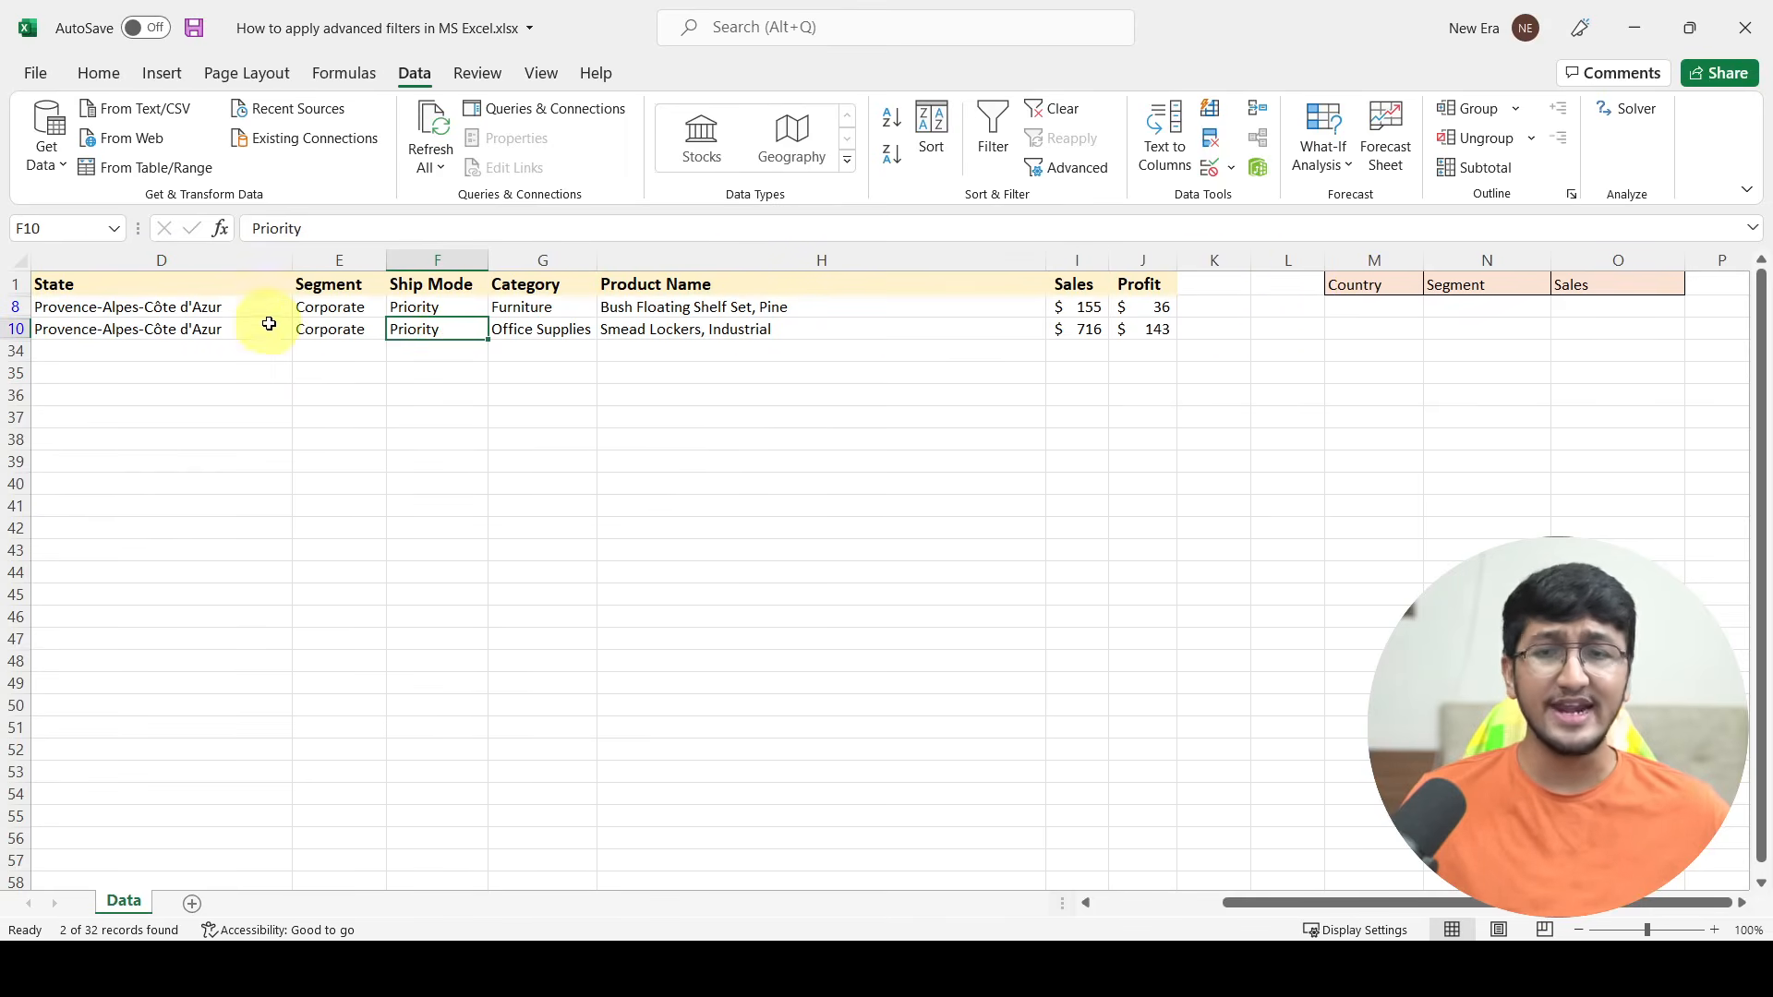
pyautogui.click(154, 373)
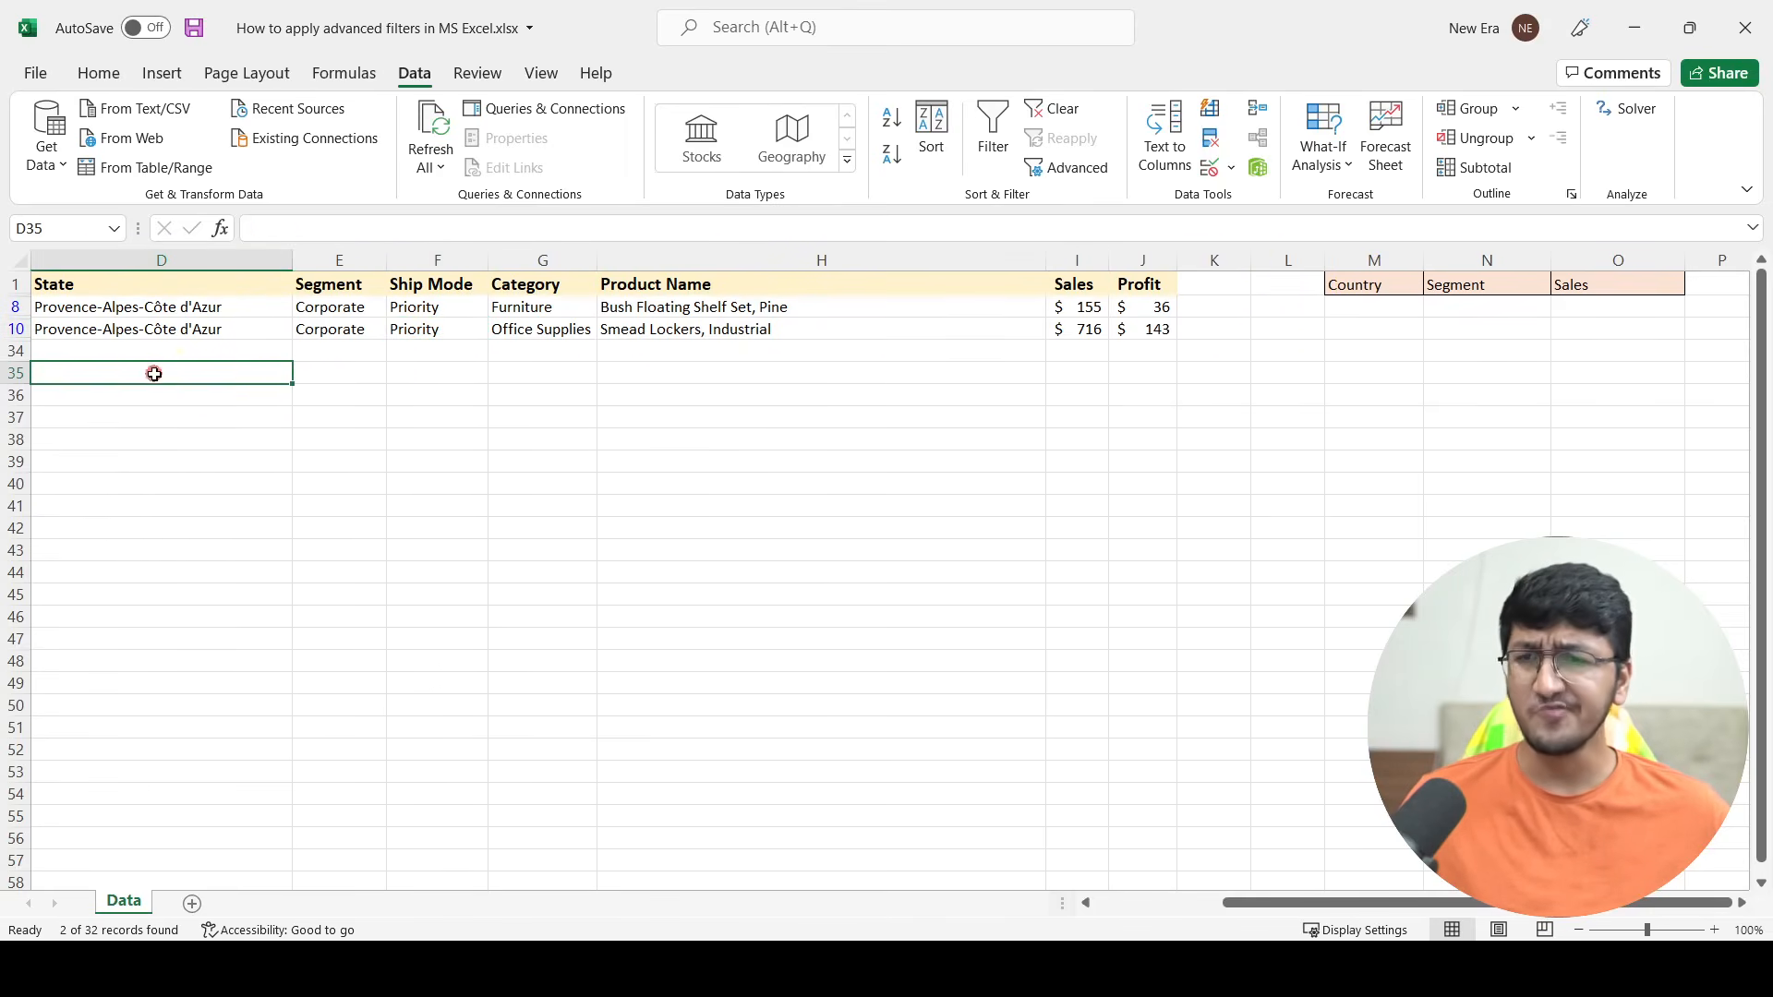
pyautogui.press('Left')
pyautogui.press('Left')
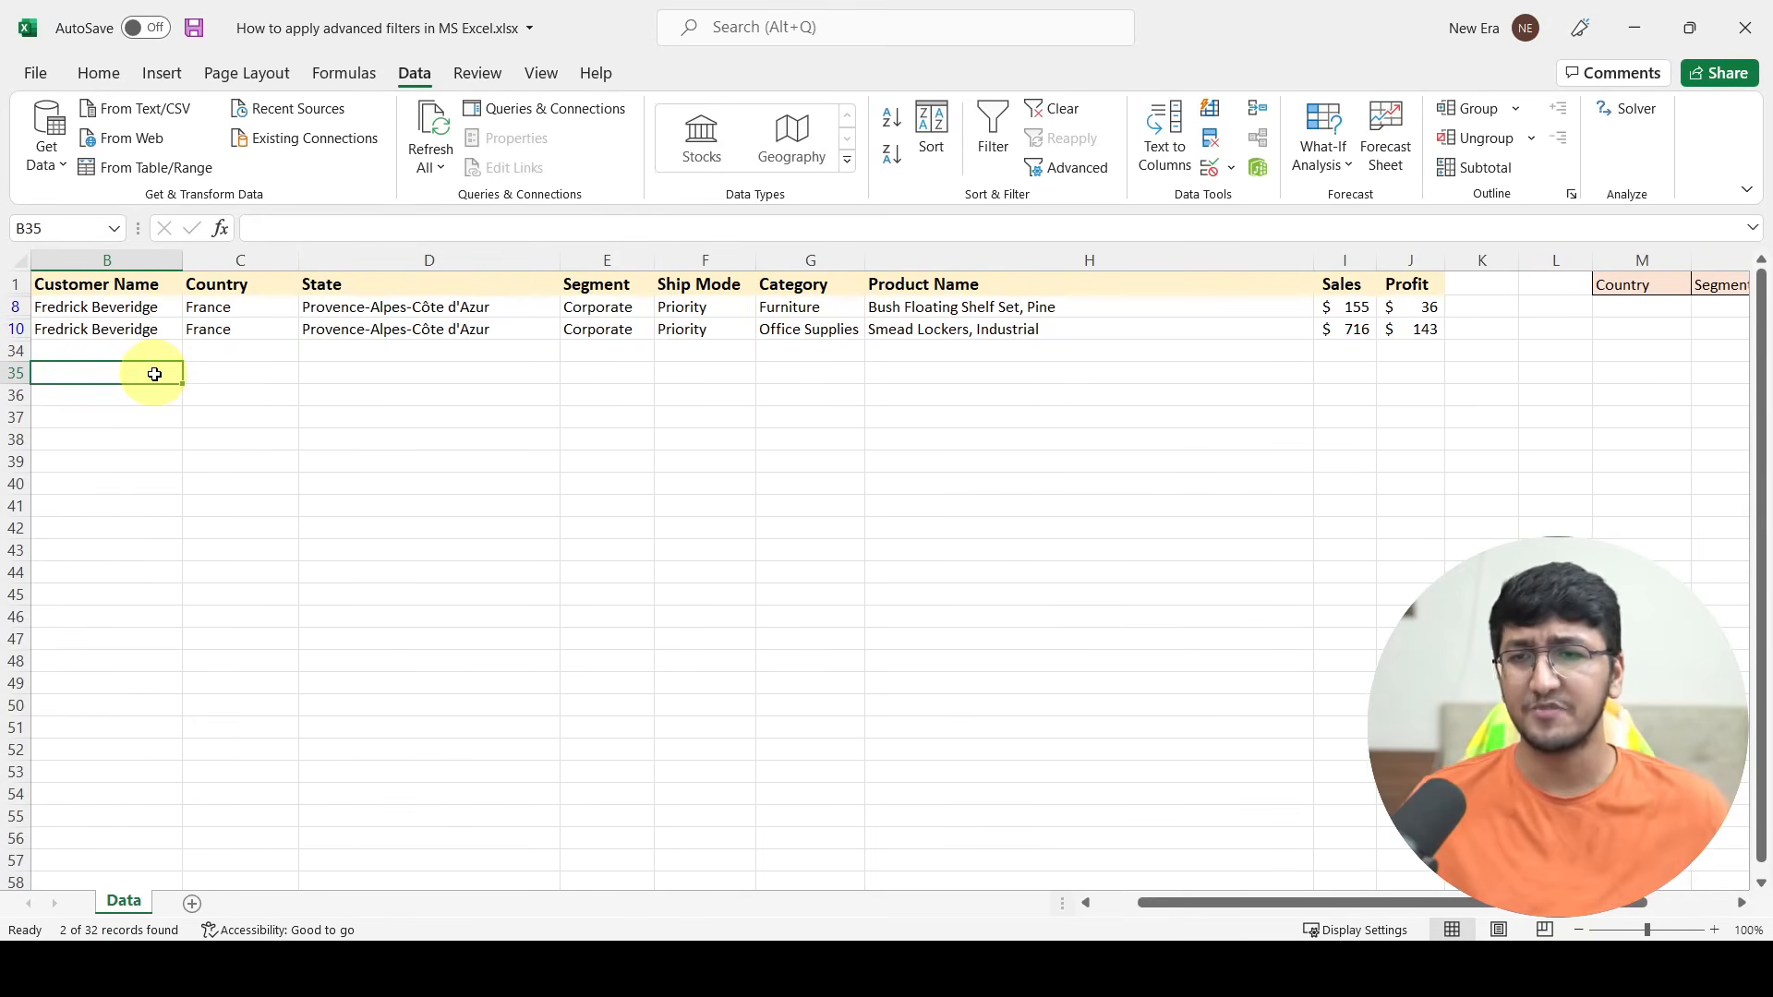
pyautogui.moveTo(208, 306); pyautogui.dragTo(207, 329)
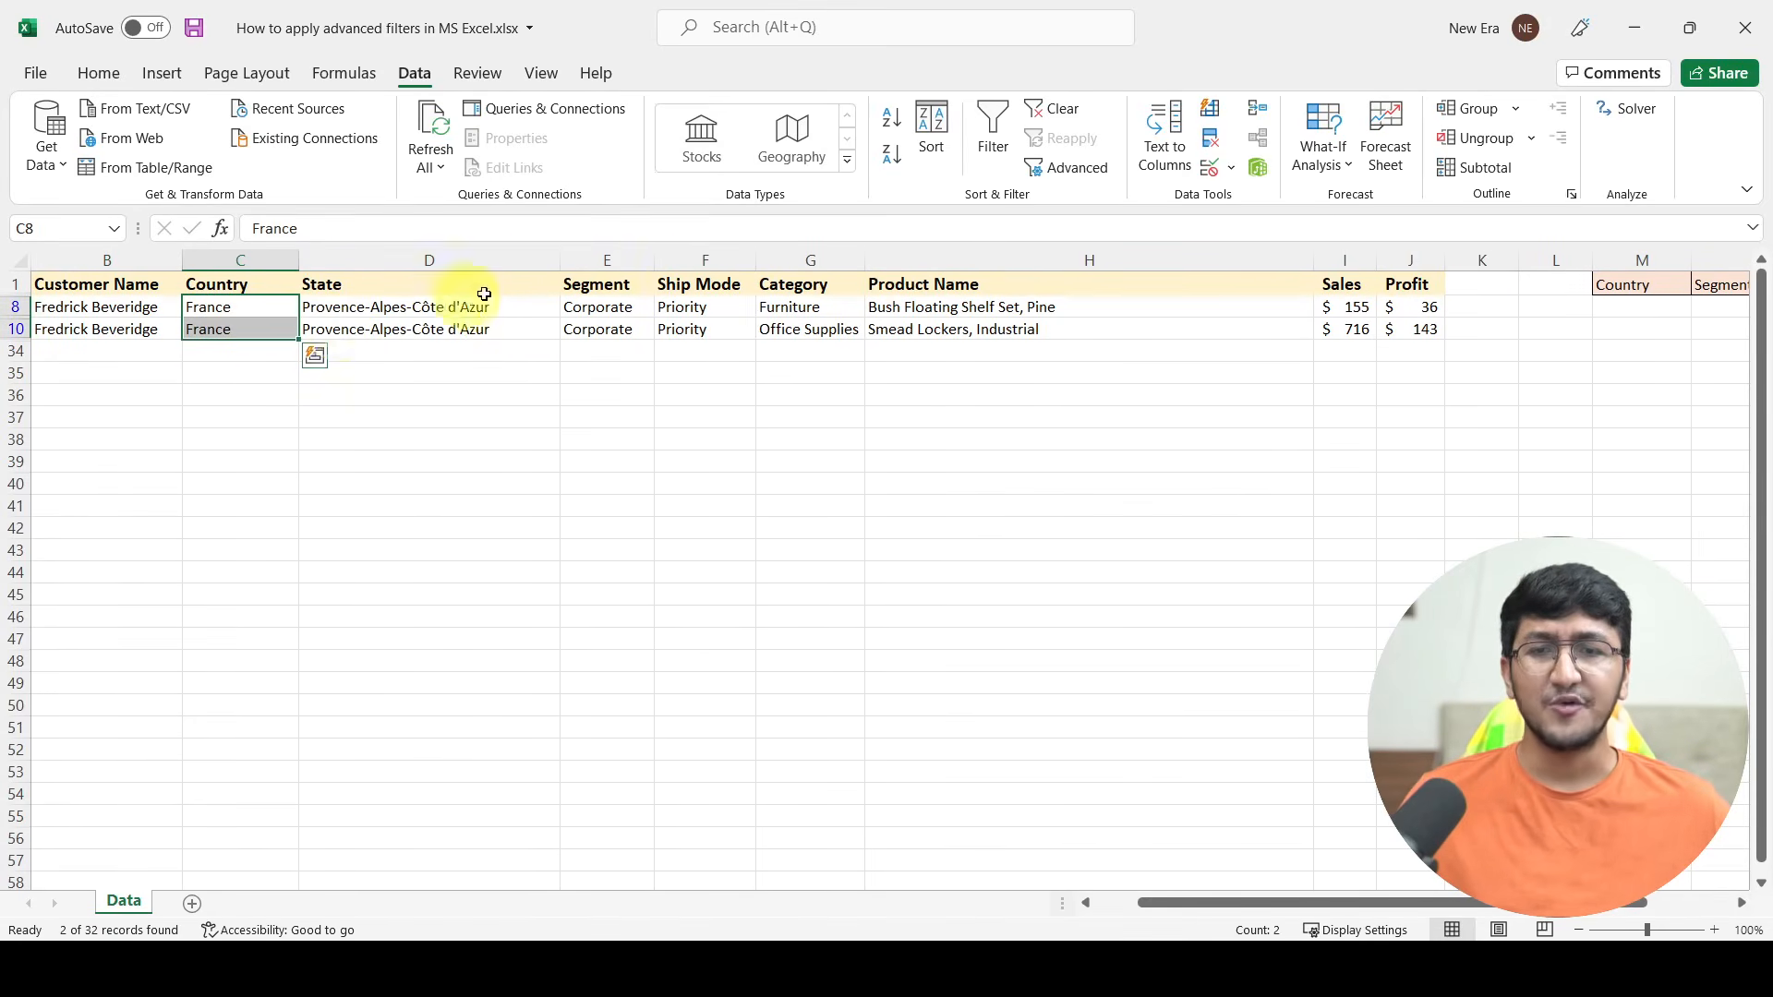
pyautogui.click(609, 314)
pyautogui.moveTo(609, 317); pyautogui.dragTo(612, 334)
pyautogui.moveTo(1341, 282); pyautogui.dragTo(1338, 320)
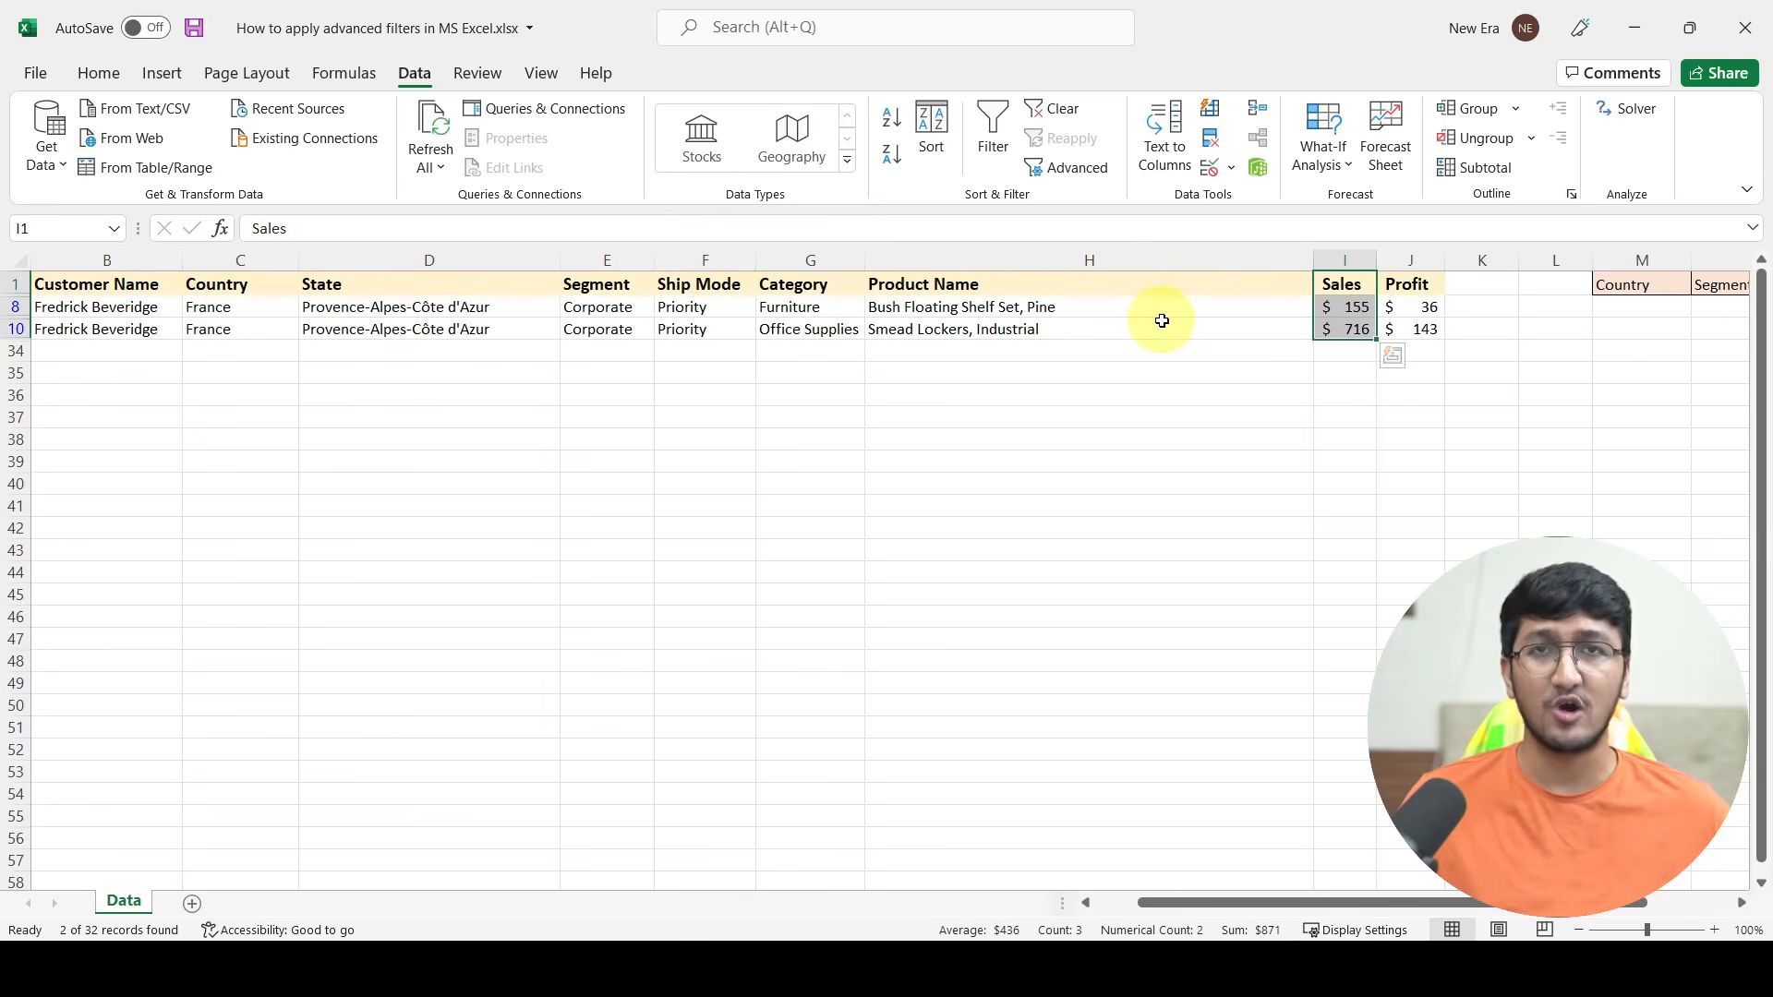
pyautogui.moveTo(1258, 902); pyautogui.dragTo(1344, 902)
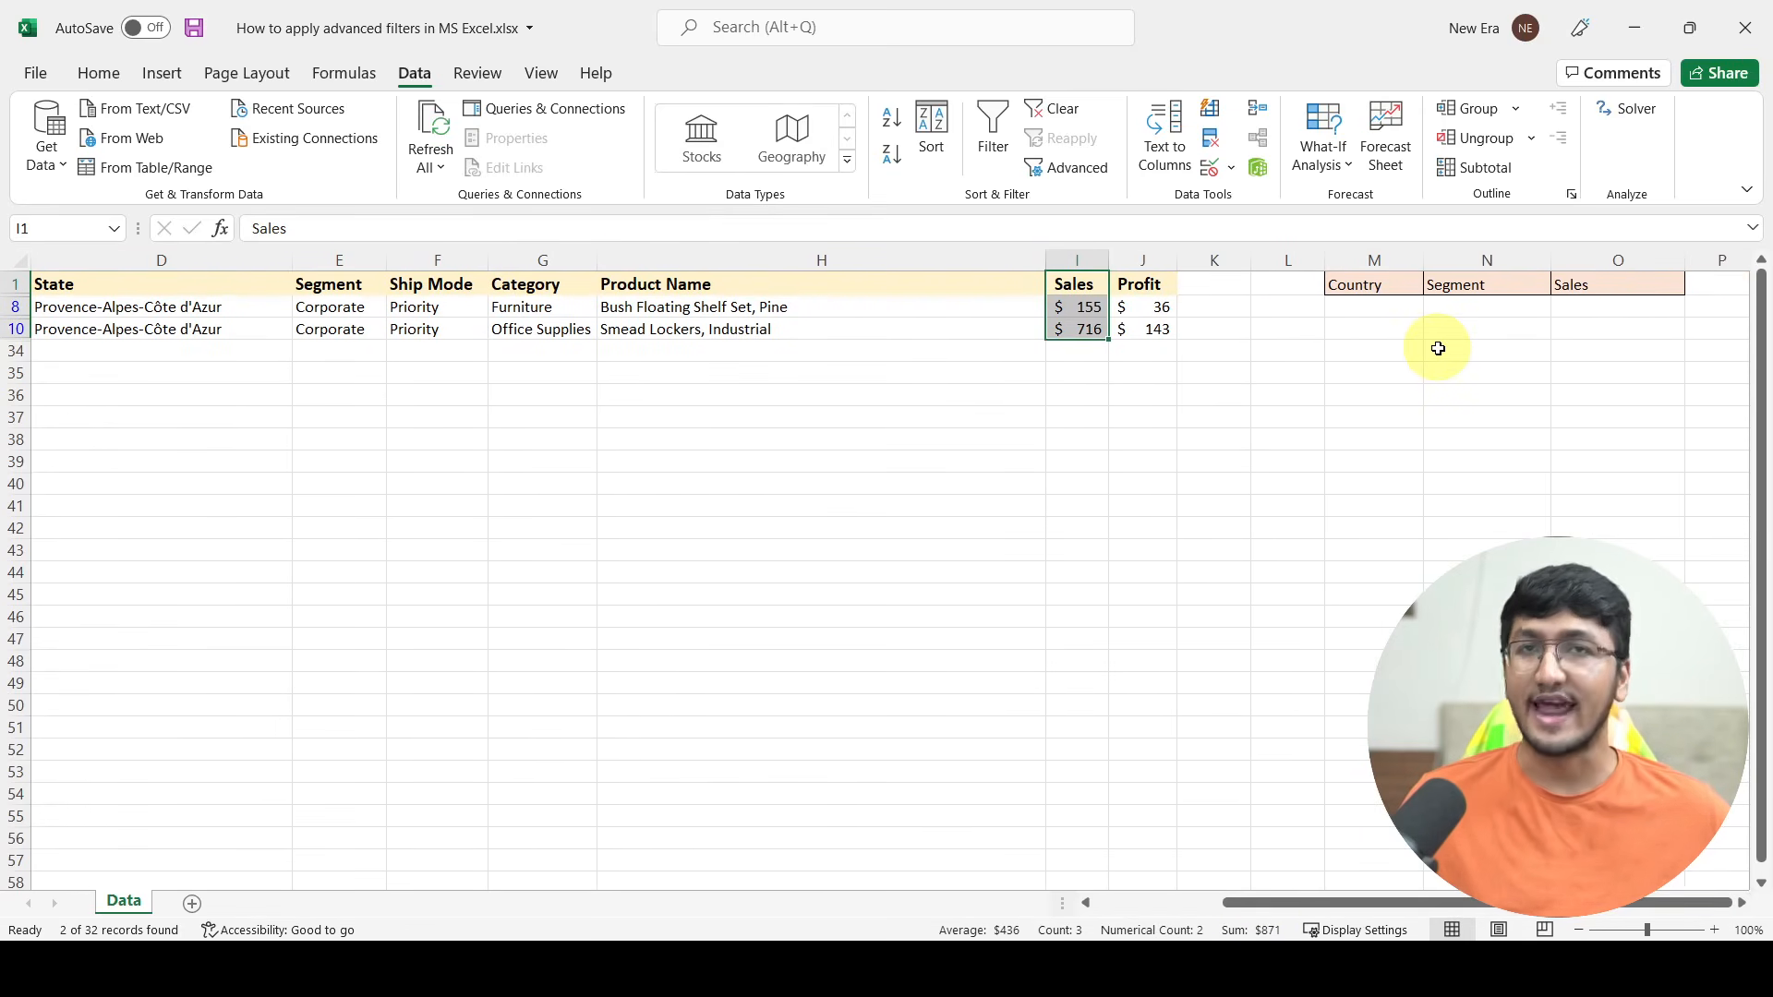
# Step: Clear the advanced filter from the data table to show all records again
pyautogui.click(719, 313)
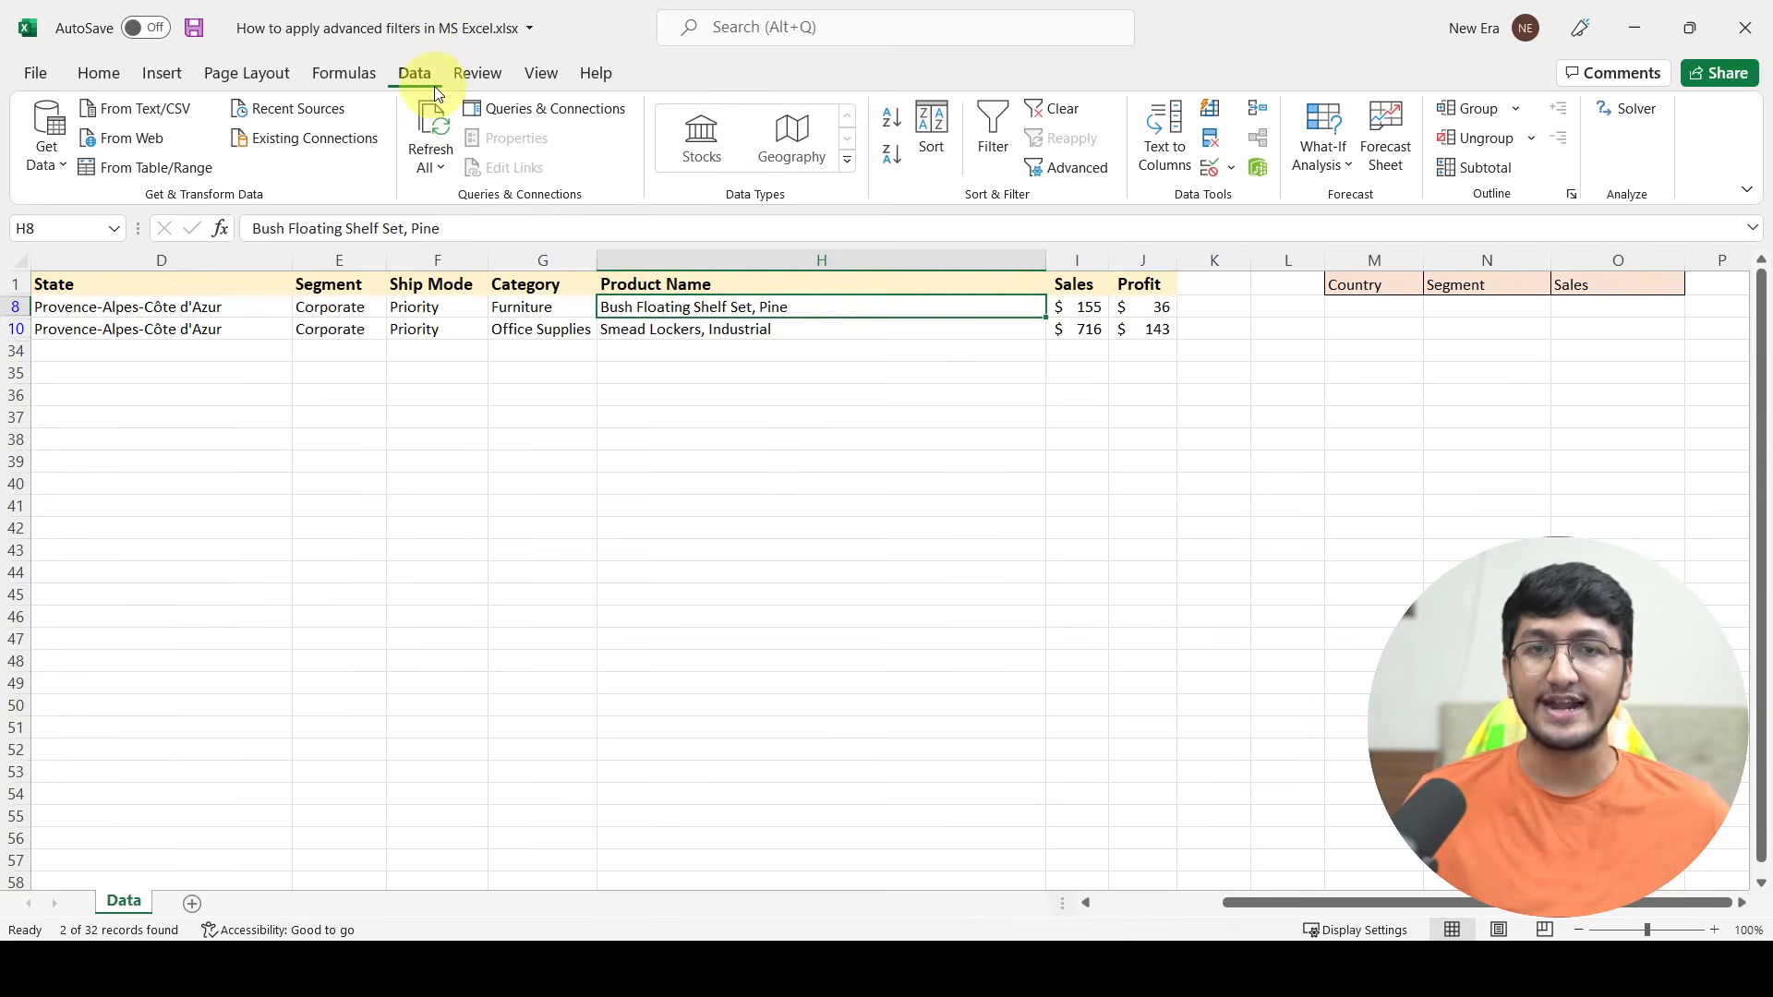
pyautogui.click(1065, 112)
pyautogui.click(920, 351)
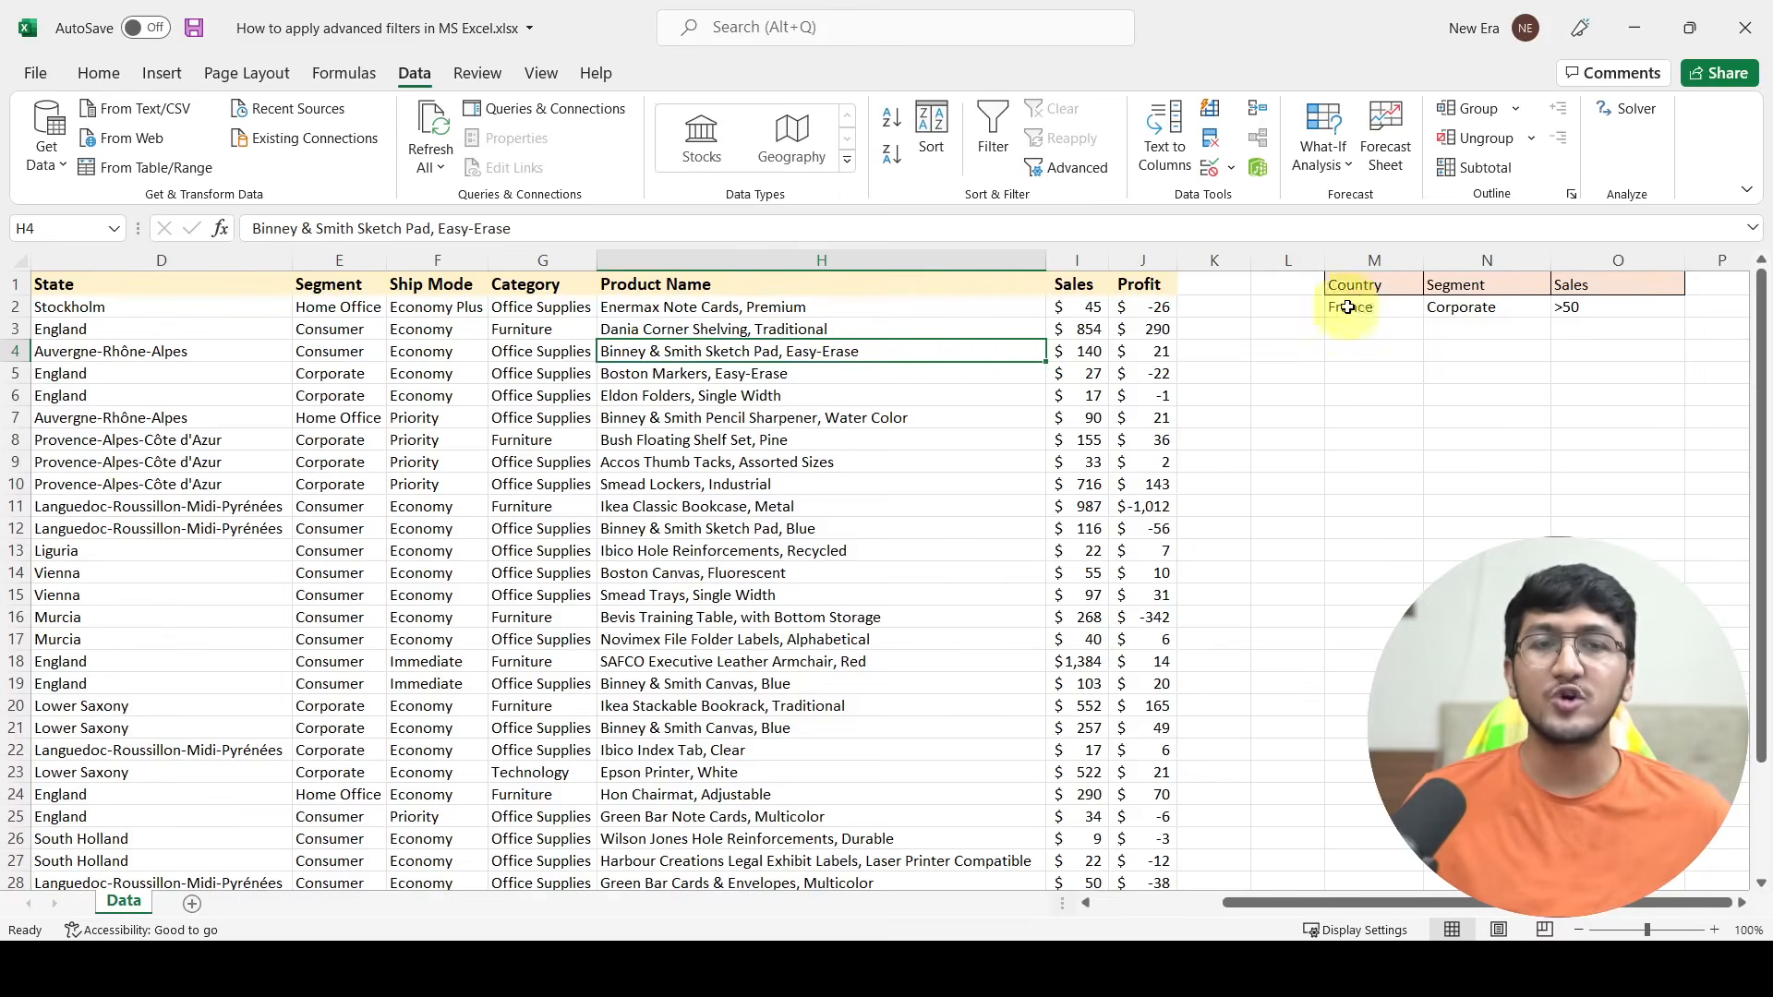
# Step: Start an Advanced Filter on the data table and set it to copy the results to another location
pyautogui.moveTo(1364, 285); pyautogui.dragTo(1693, 298)
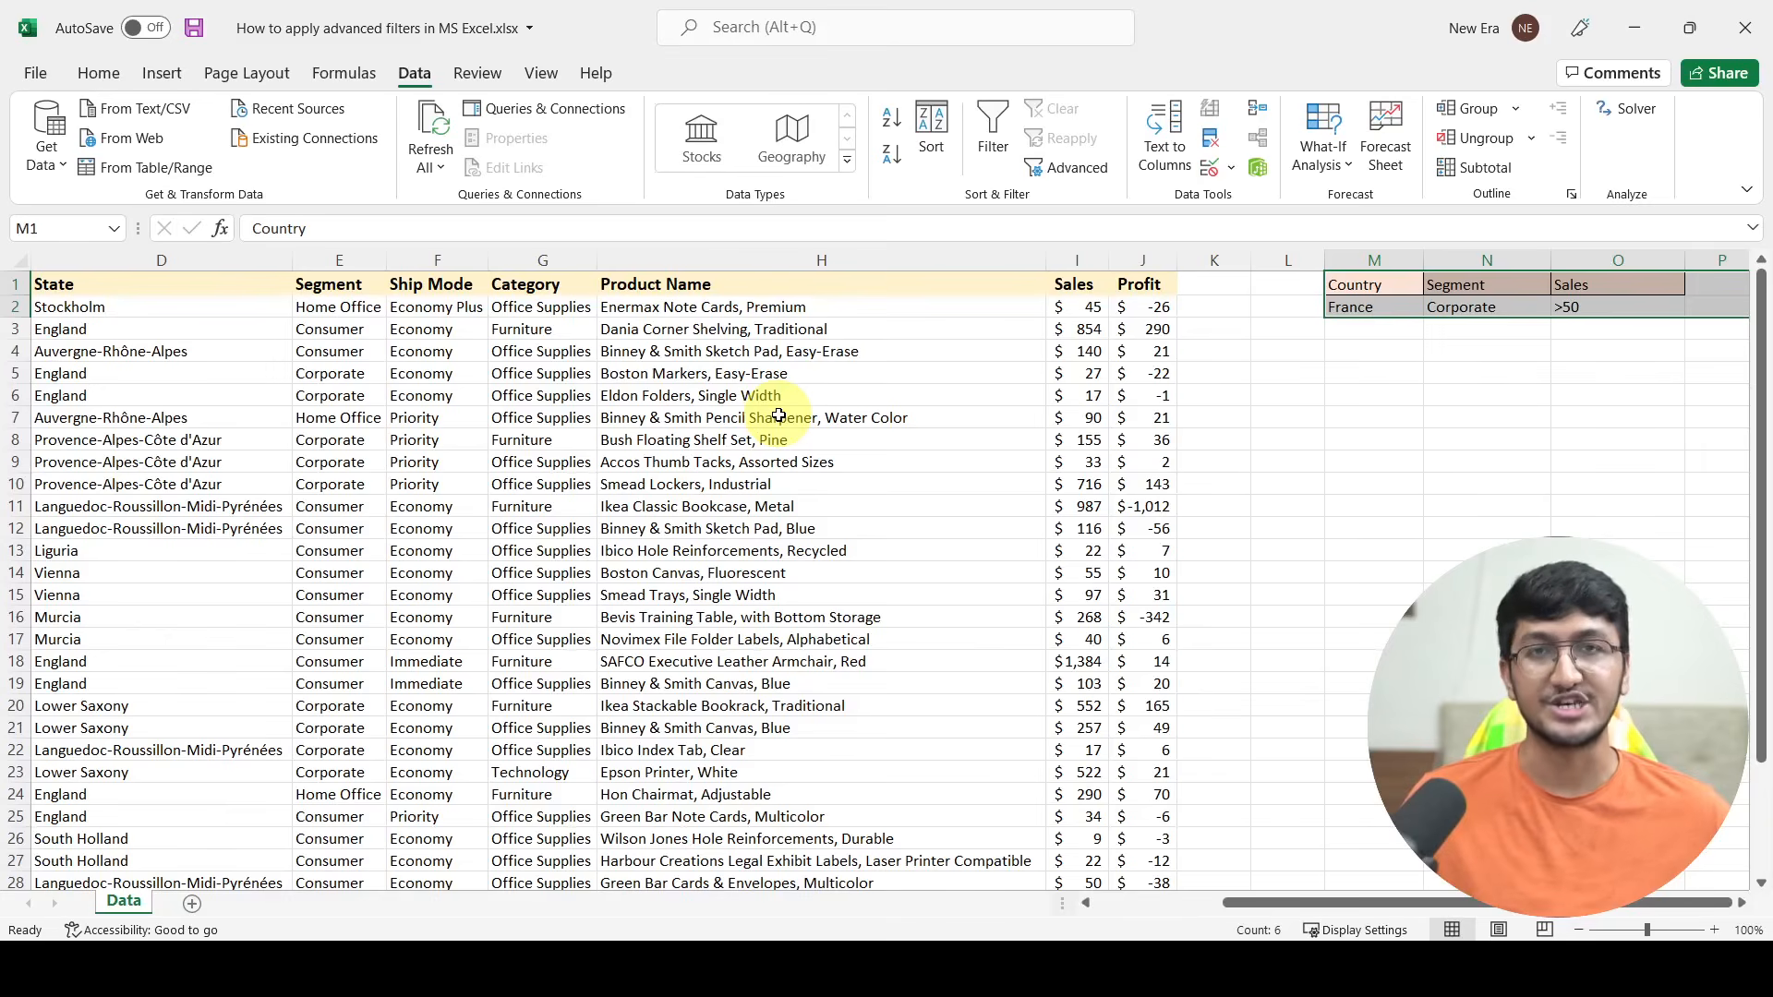
pyautogui.click(778, 416)
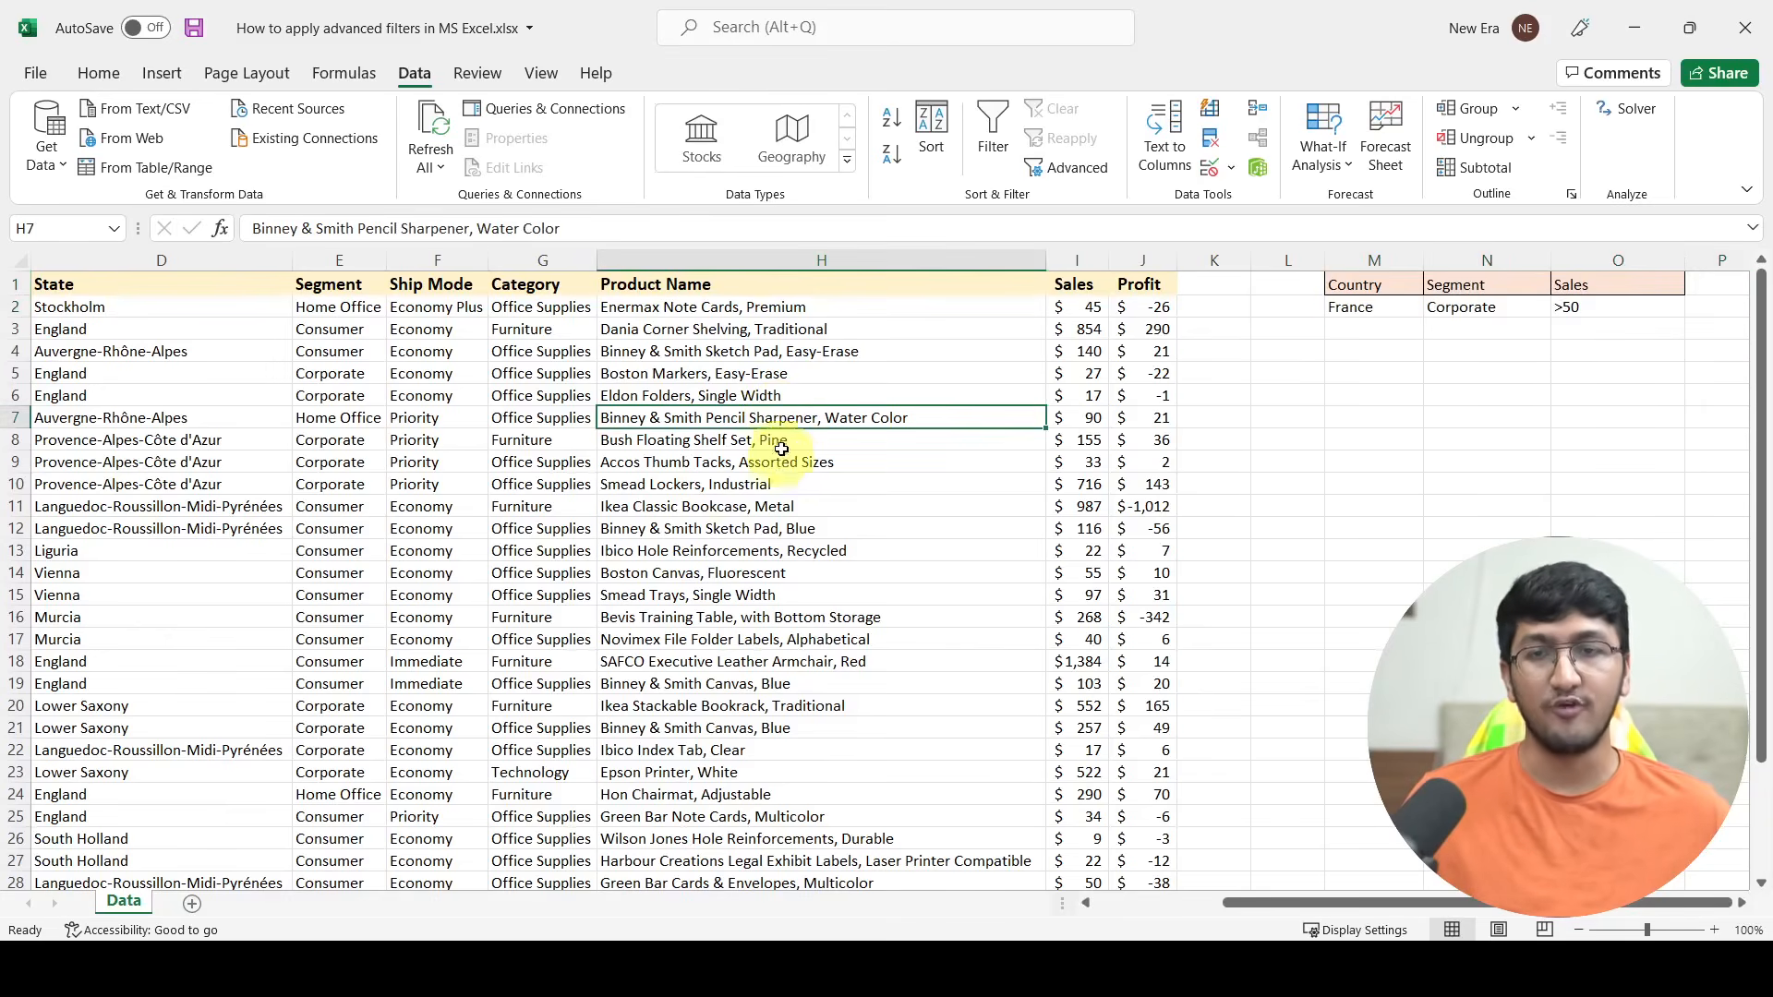
pyautogui.click(1058, 174)
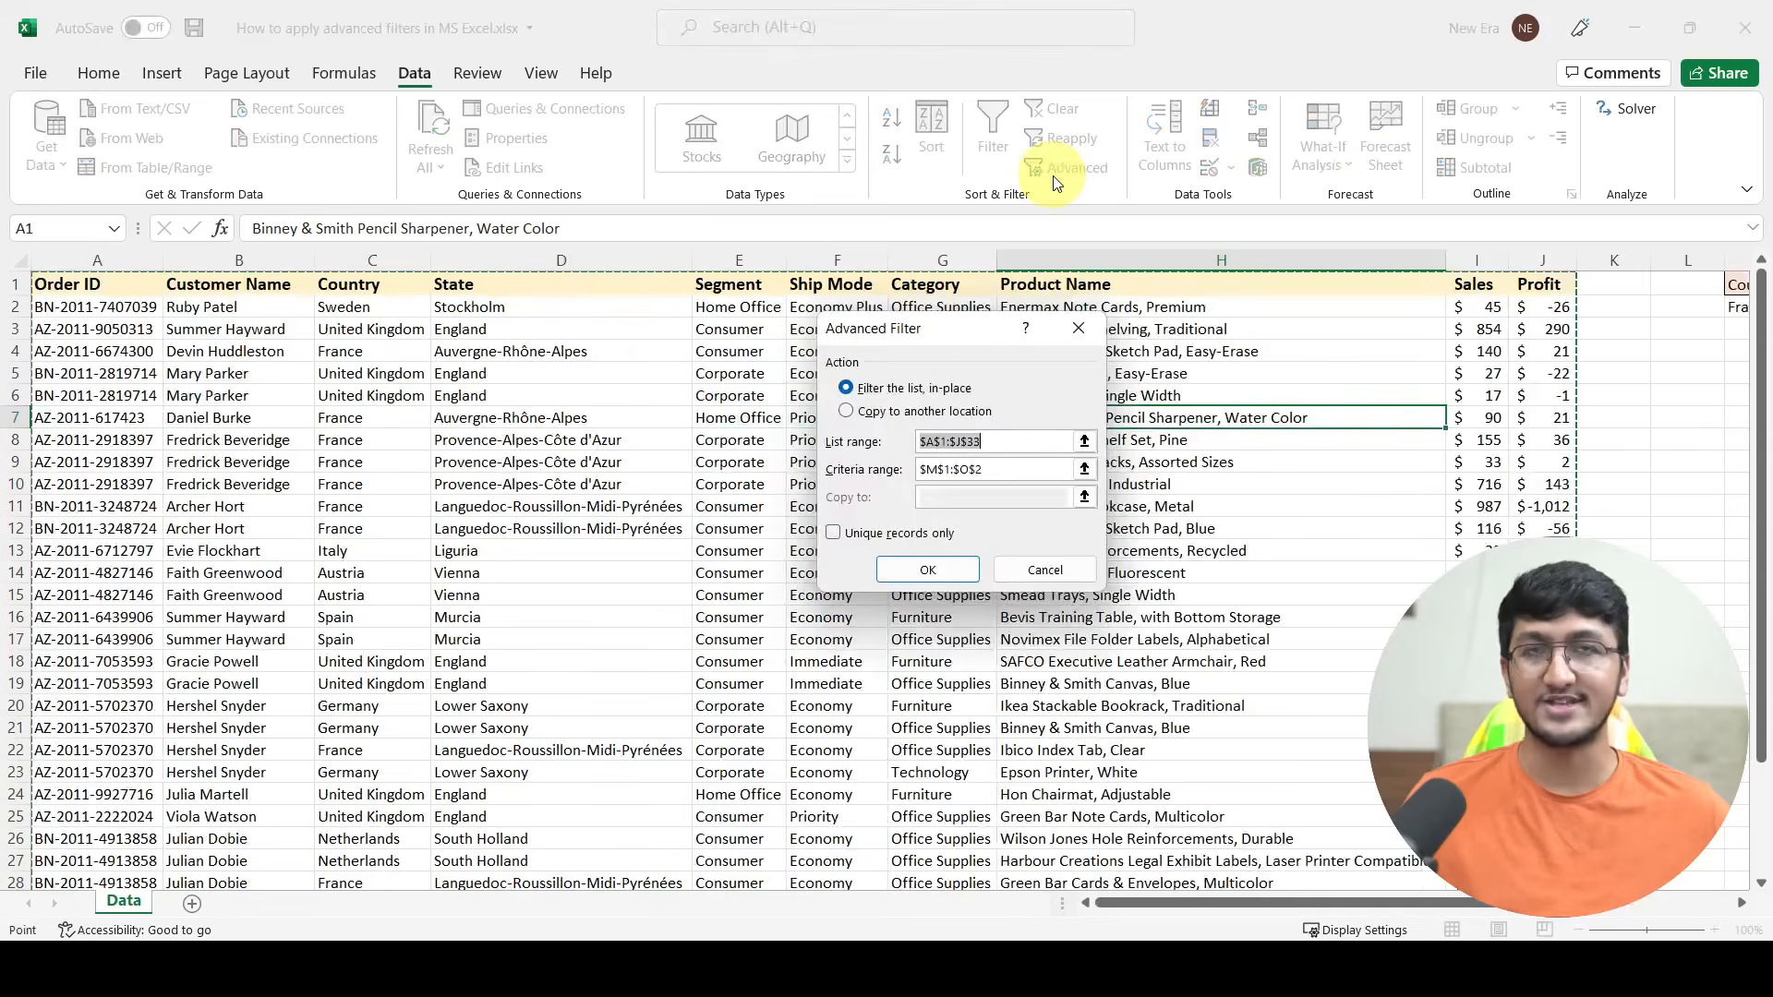
pyautogui.click(877, 411)
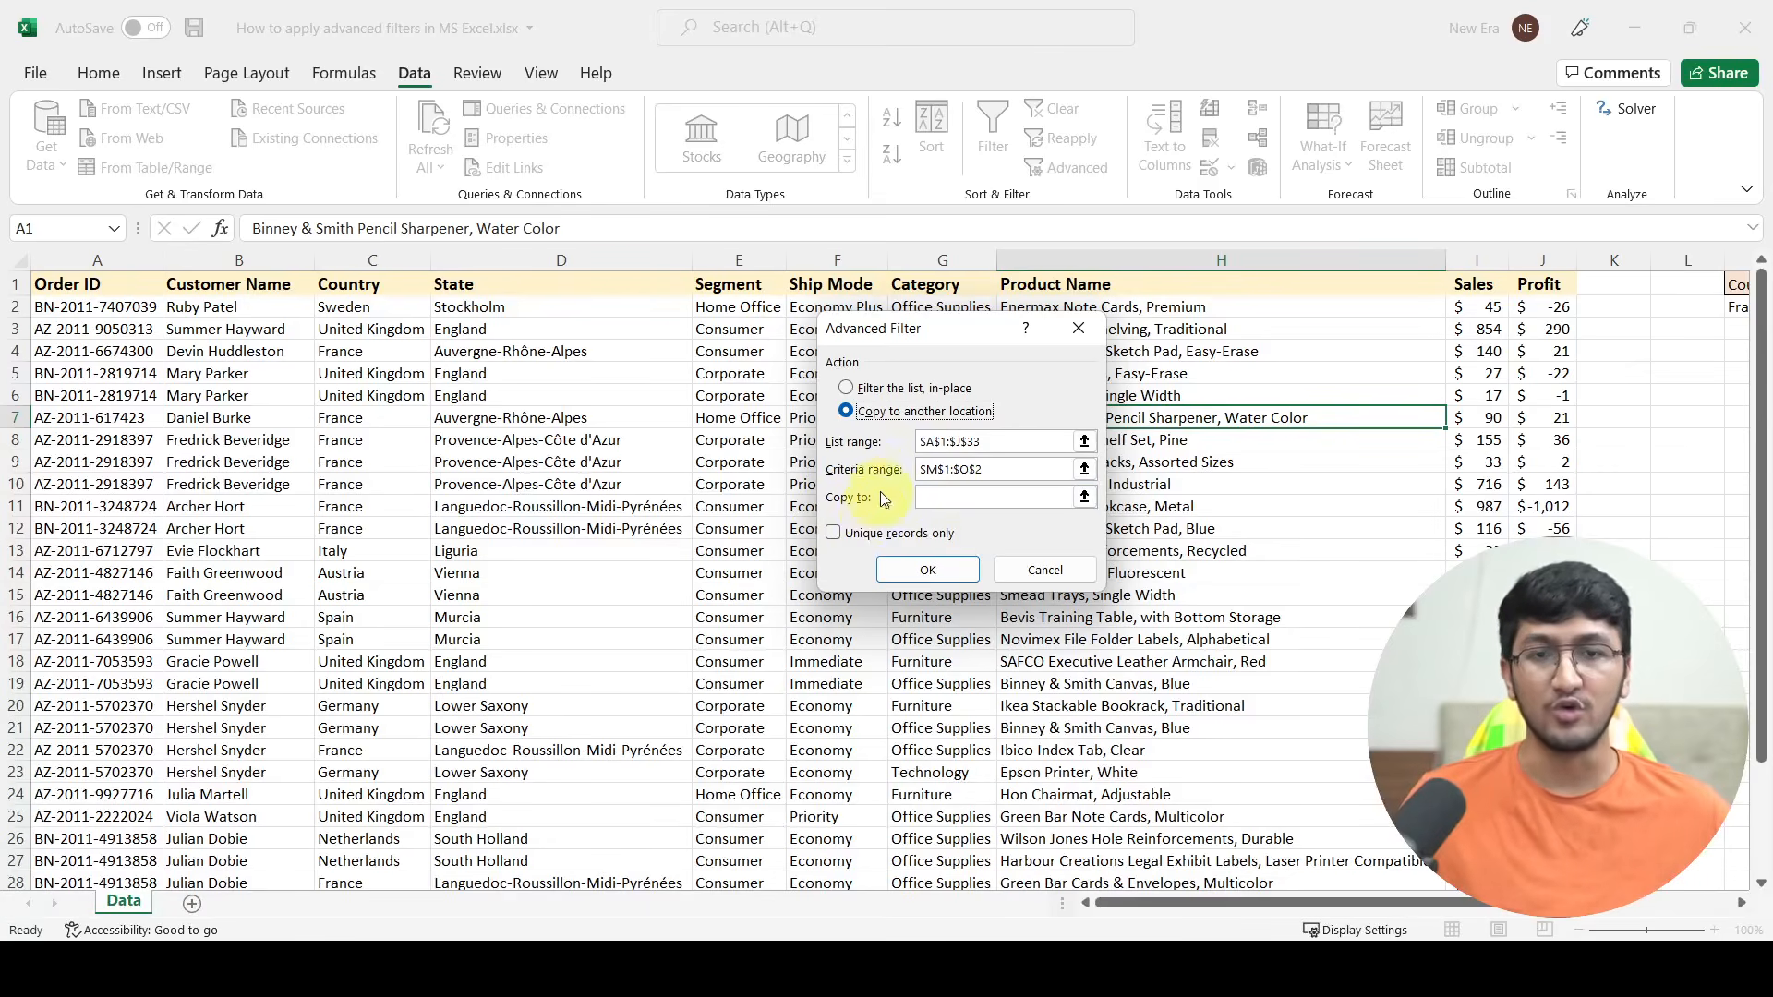
pyautogui.click(890, 392)
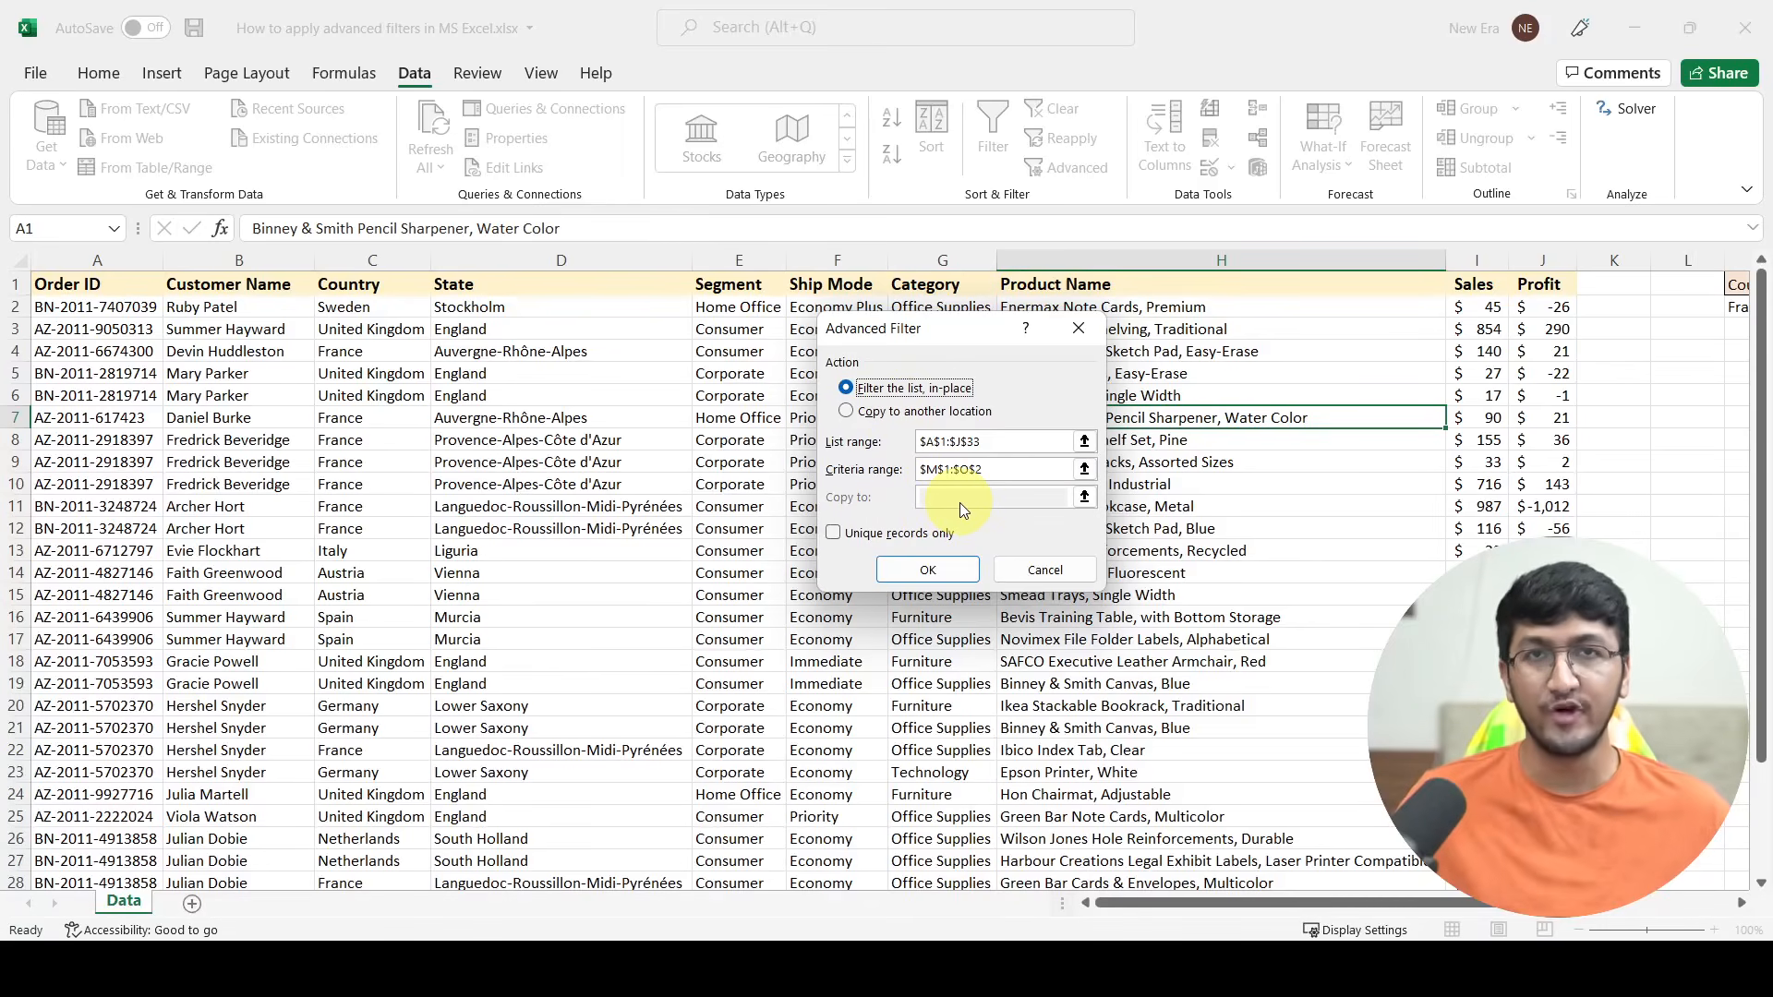
pyautogui.click(873, 412)
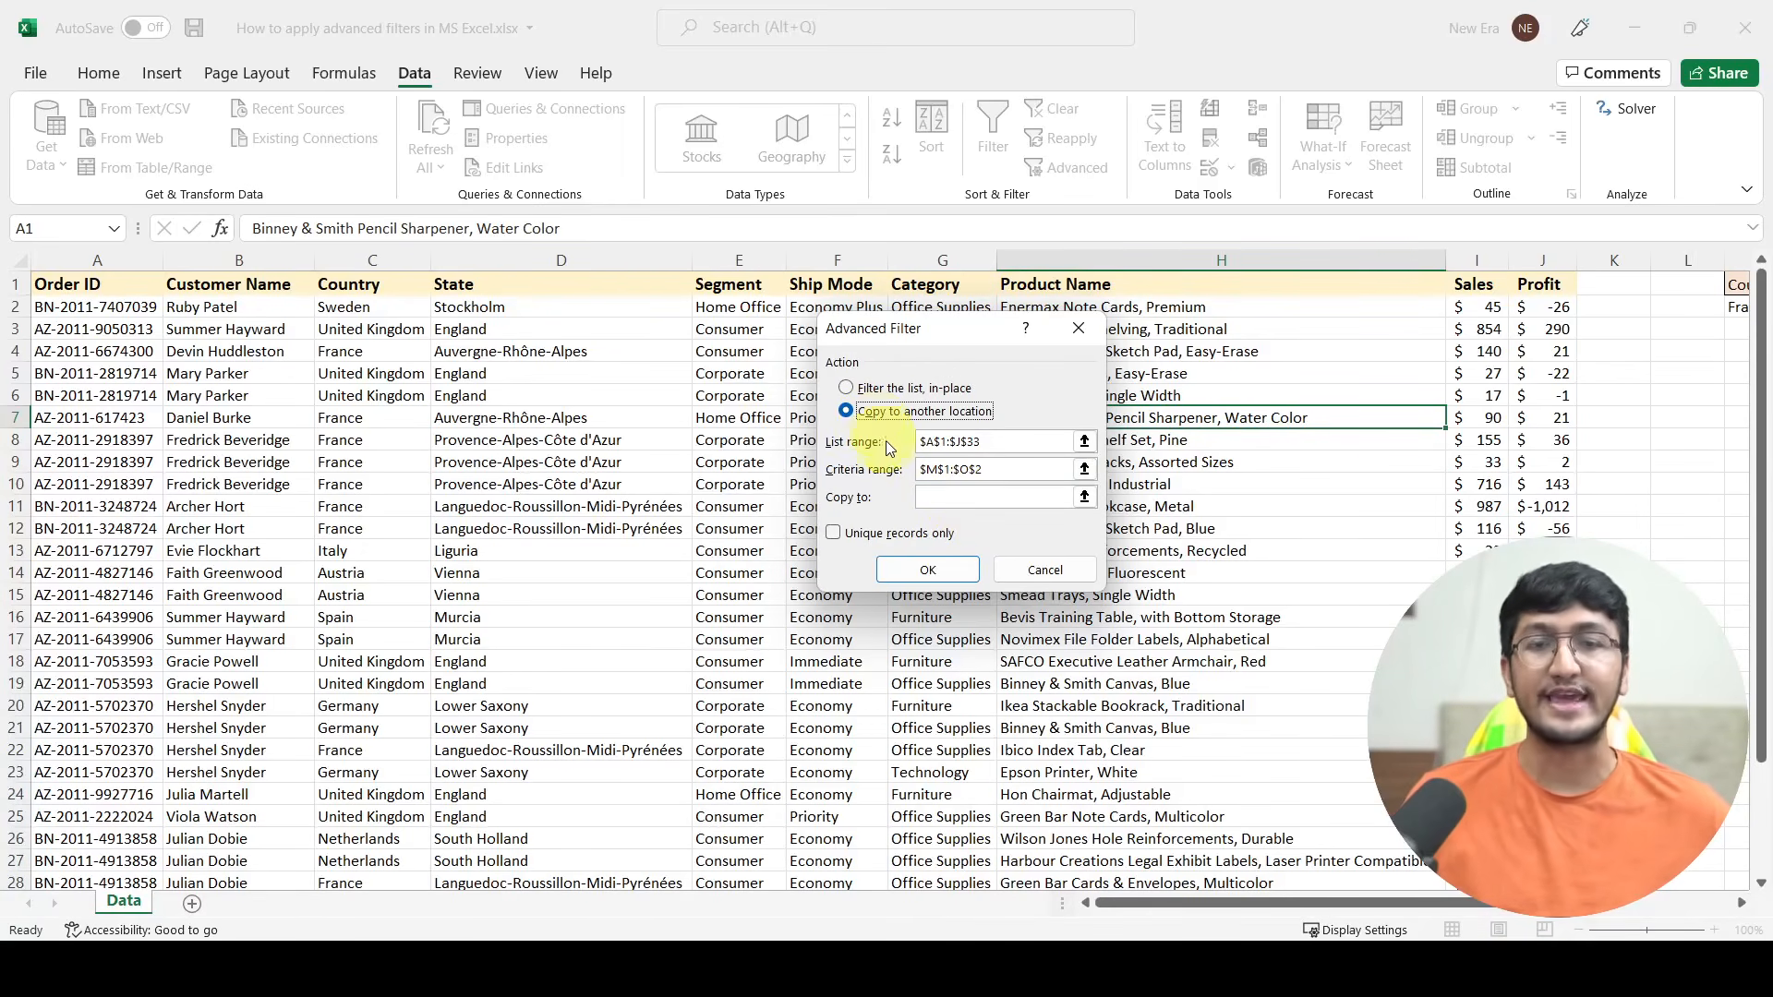
# Step: Keep list range $A$1:$J$33 and criteria range $M$1:$O$2, set the copy destination to cell M3, and run the filter
pyautogui.click(931, 500)
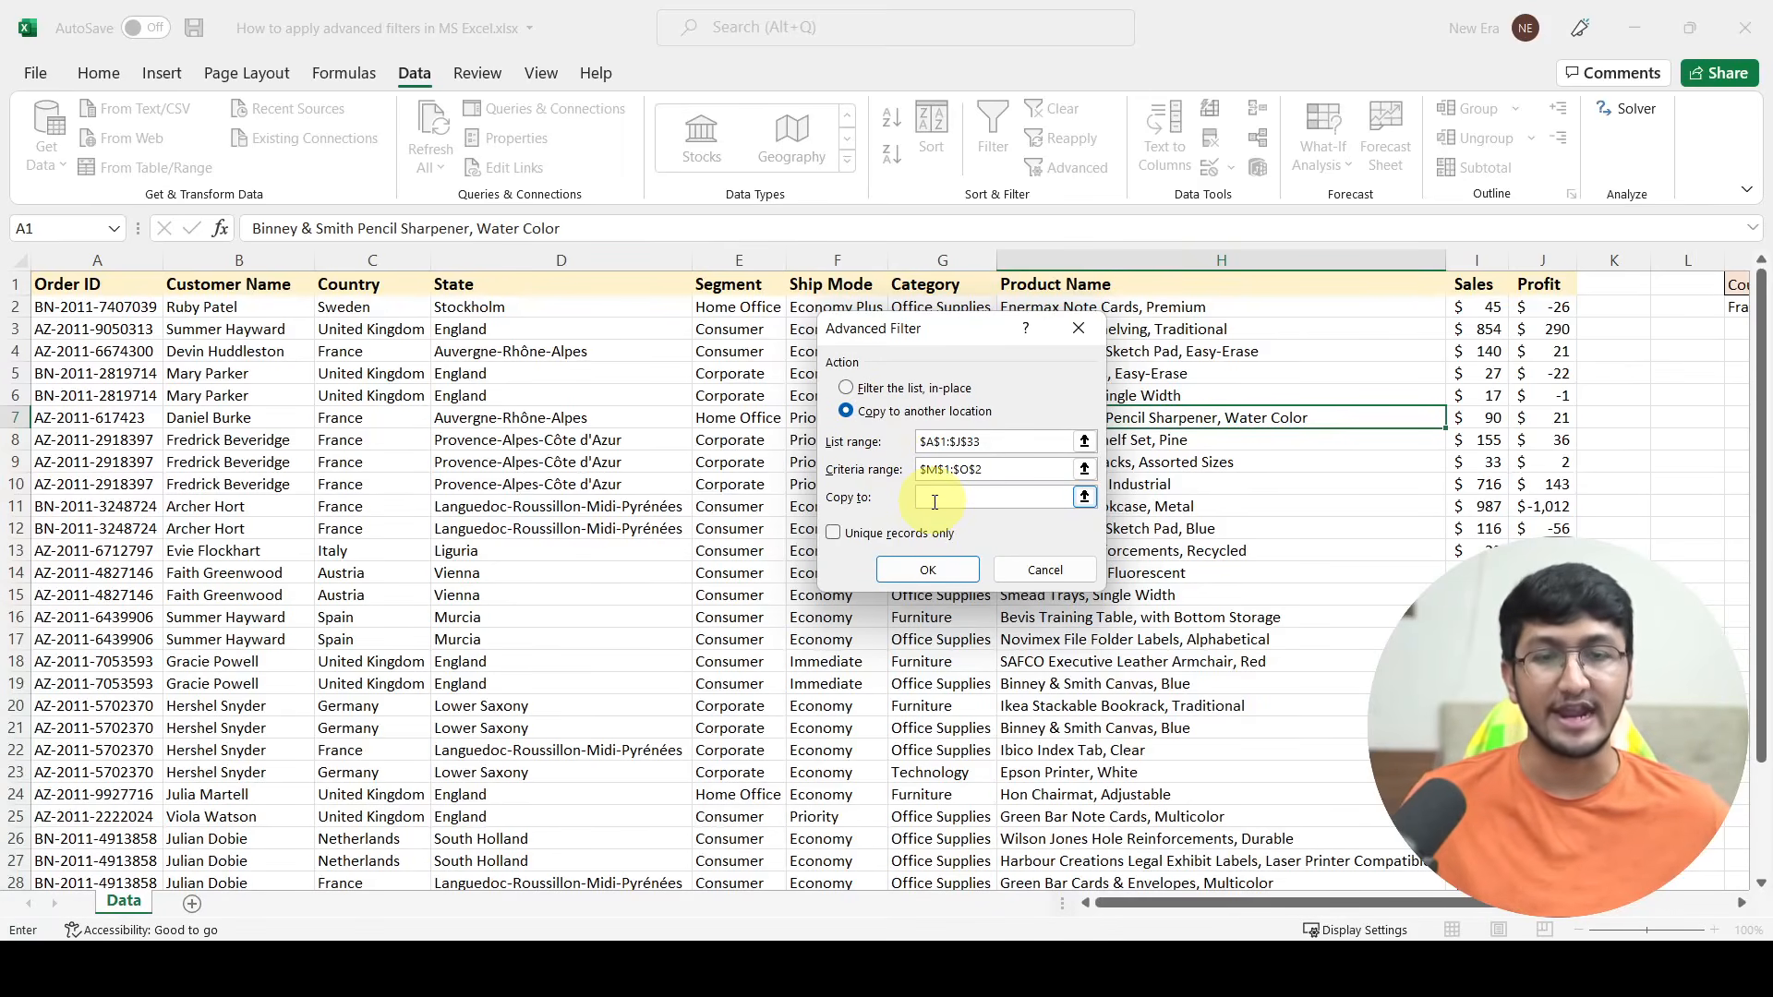
pyautogui.click(979, 442)
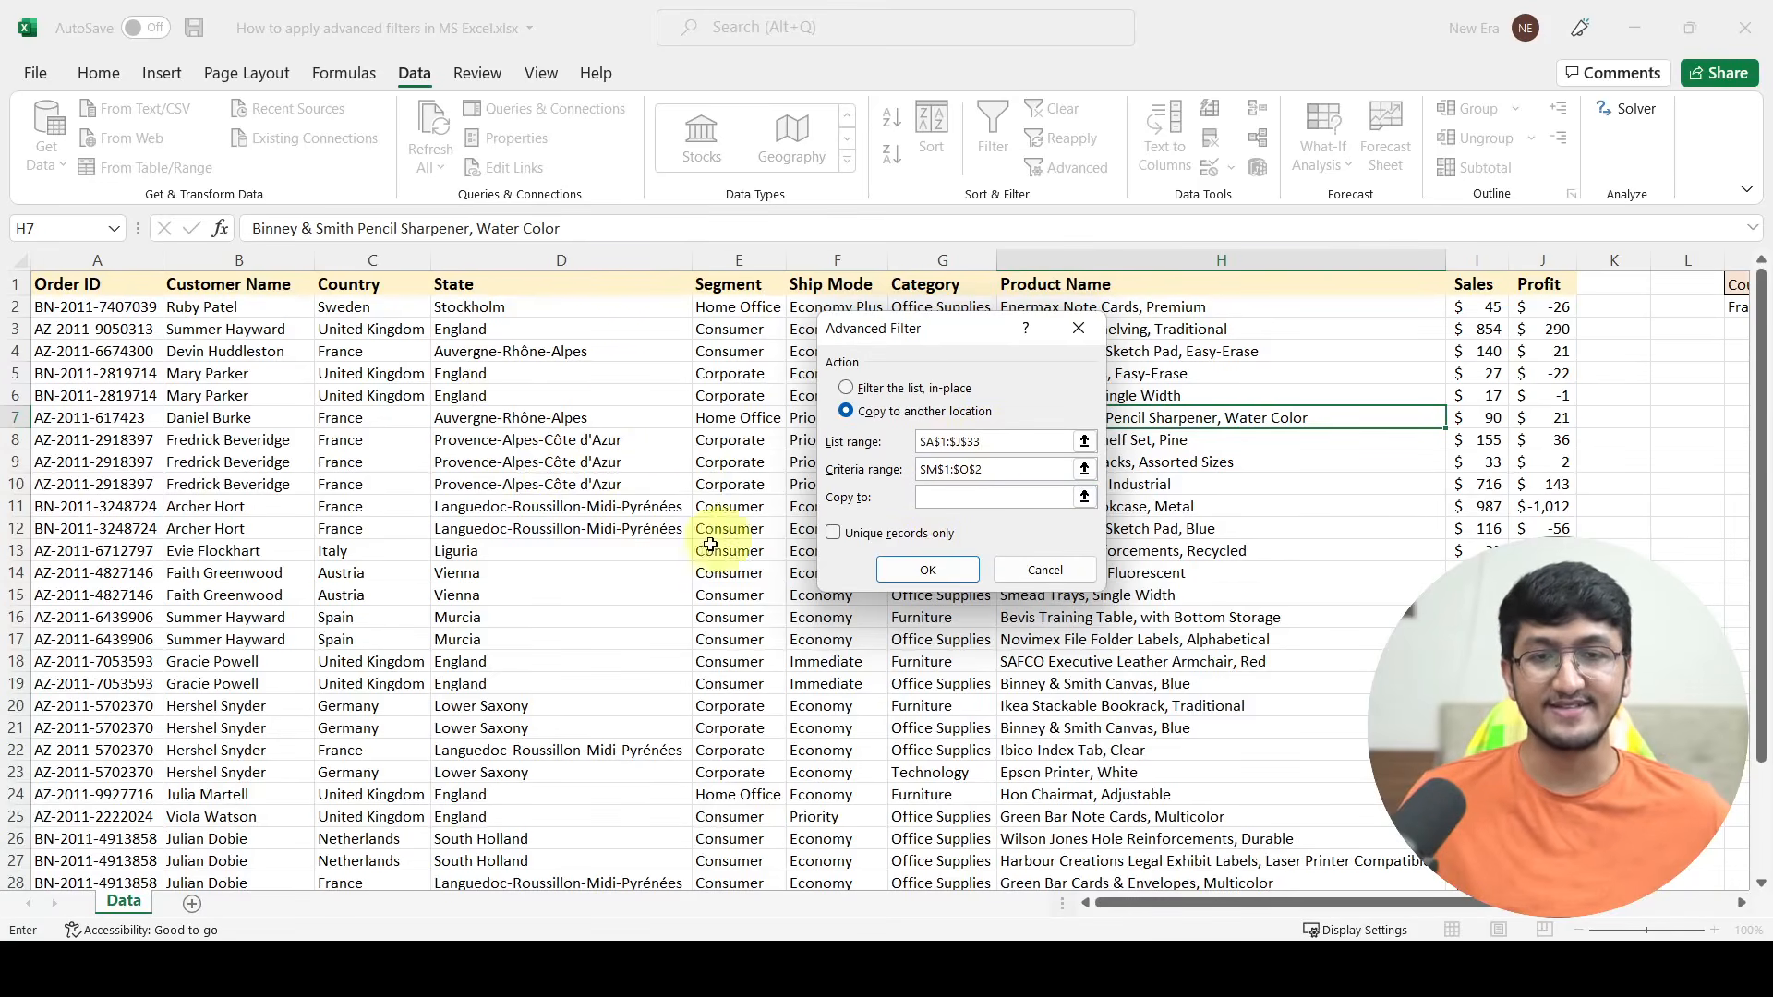
pyautogui.click(1032, 468)
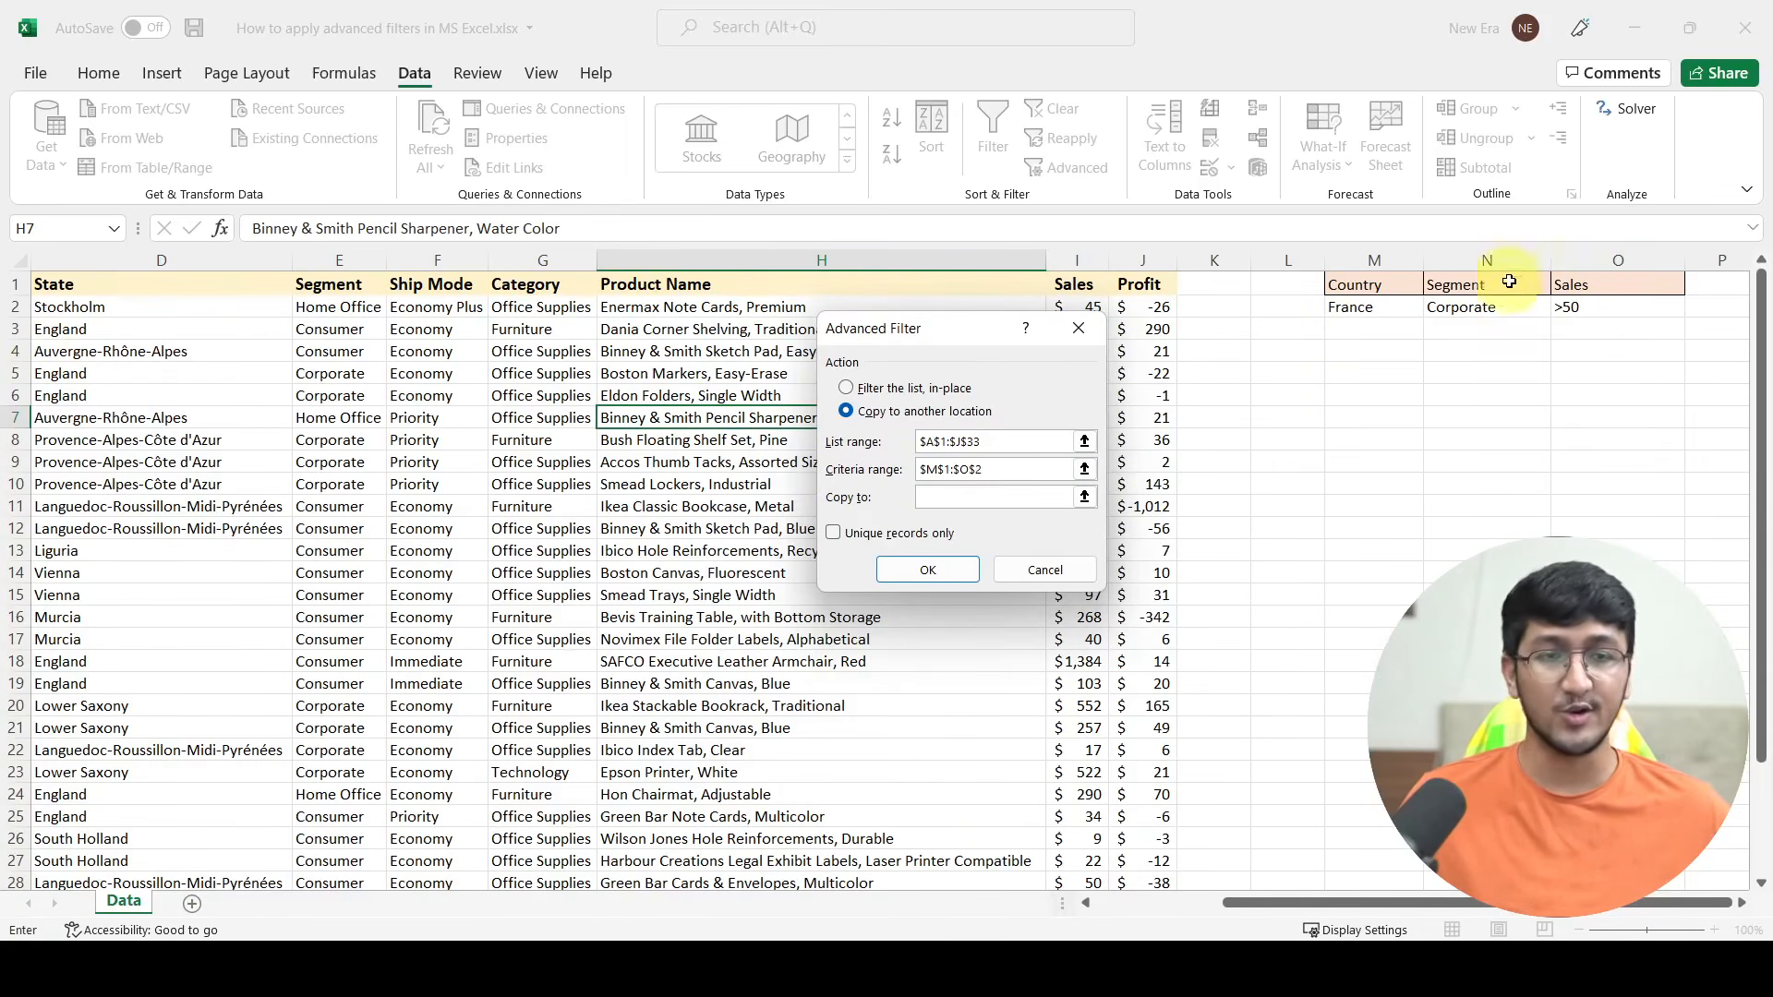
pyautogui.click(964, 492)
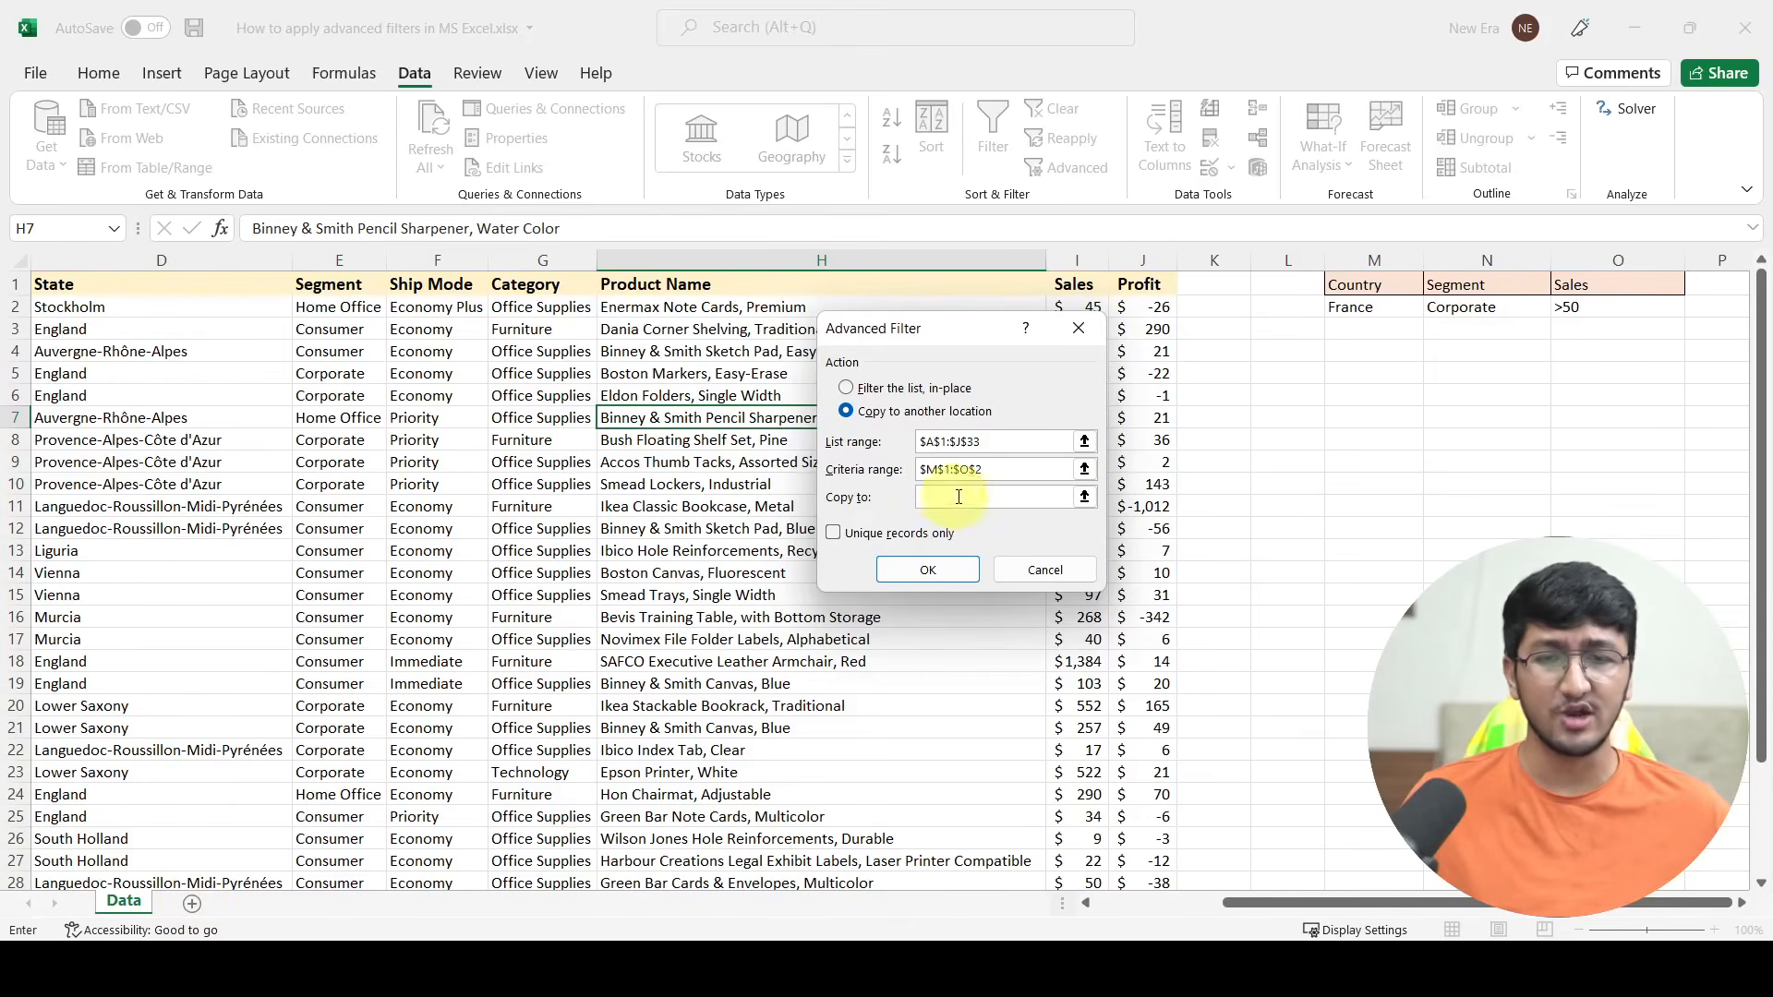
pyautogui.click(1372, 325)
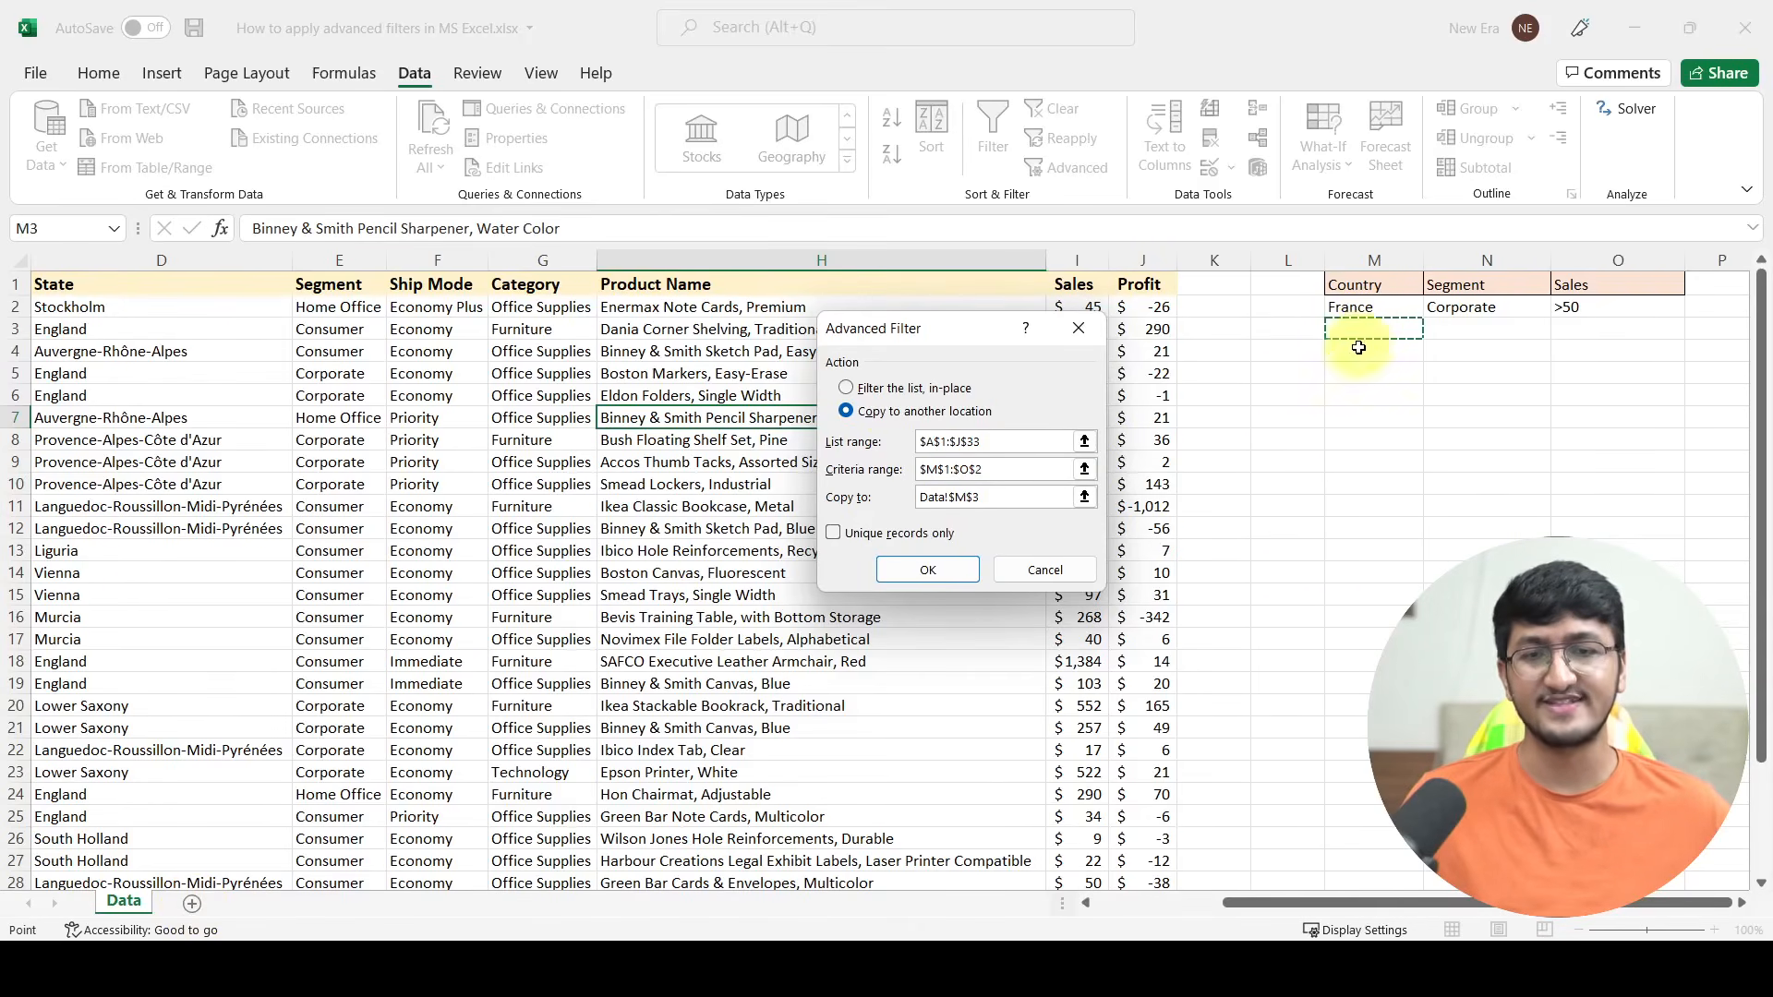
pyautogui.click(930, 570)
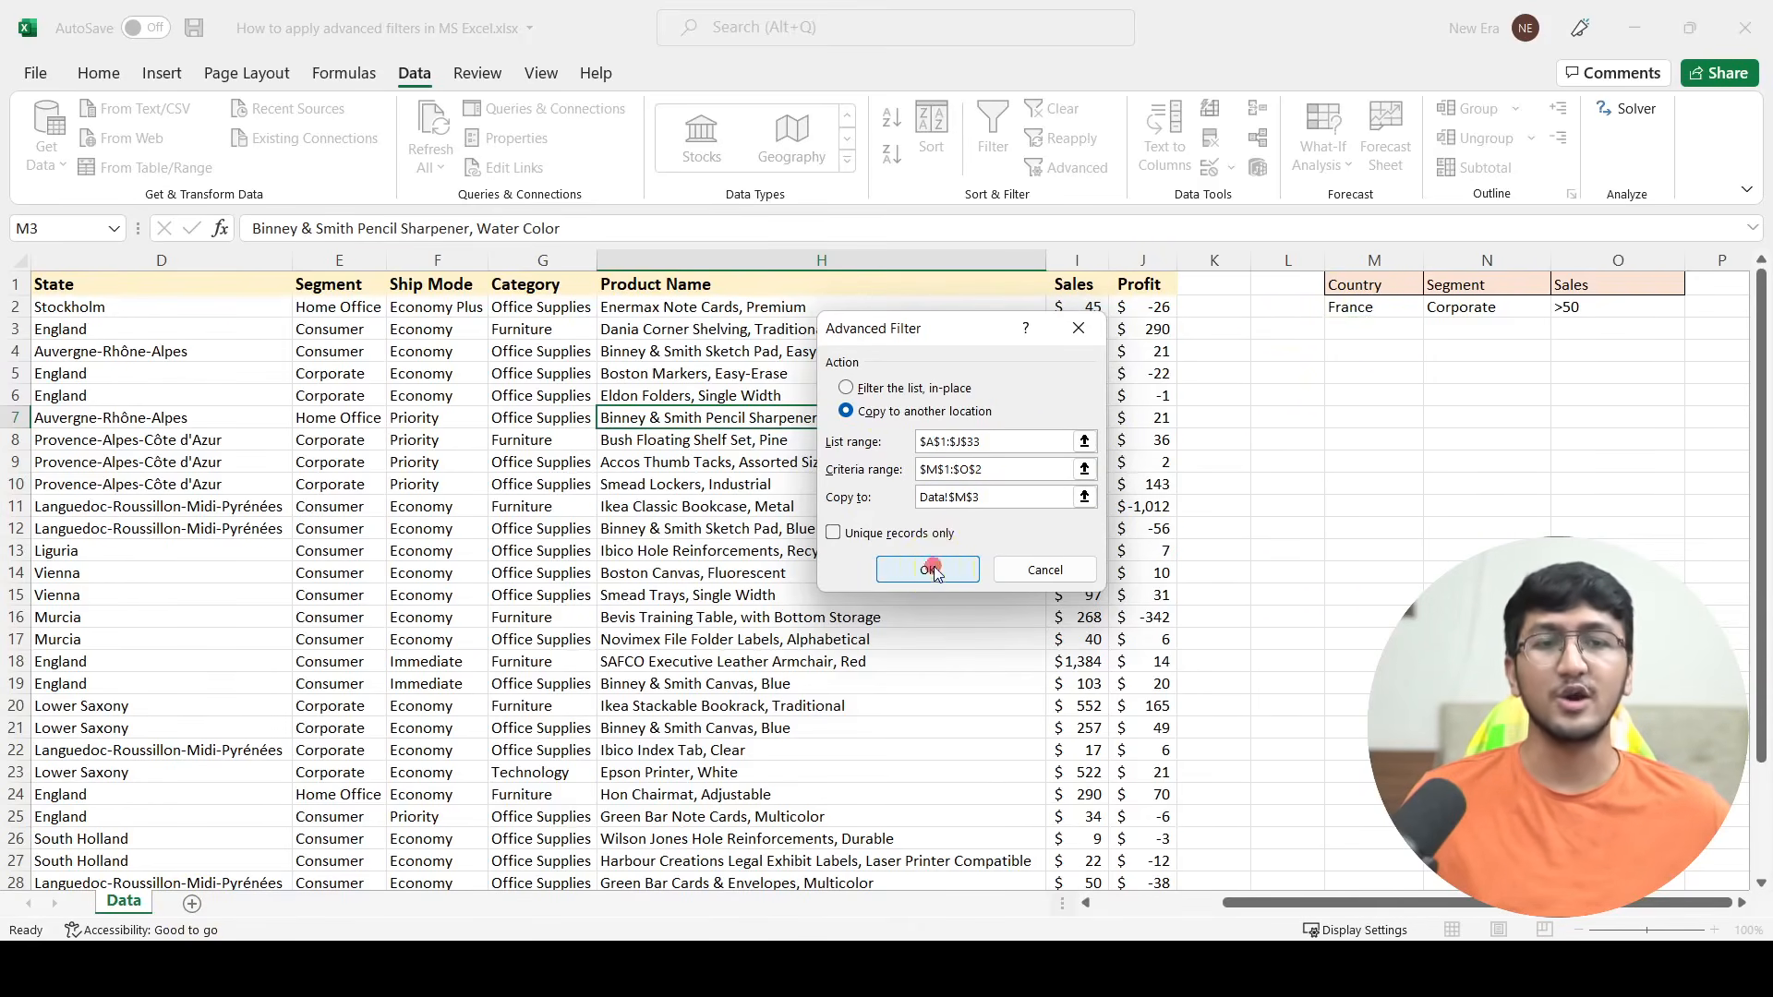
# Step: Move the extracted results block, including its header row, so that it starts at cell L8
pyautogui.click(1381, 464)
pyautogui.moveTo(1237, 903); pyautogui.dragTo(1329, 903)
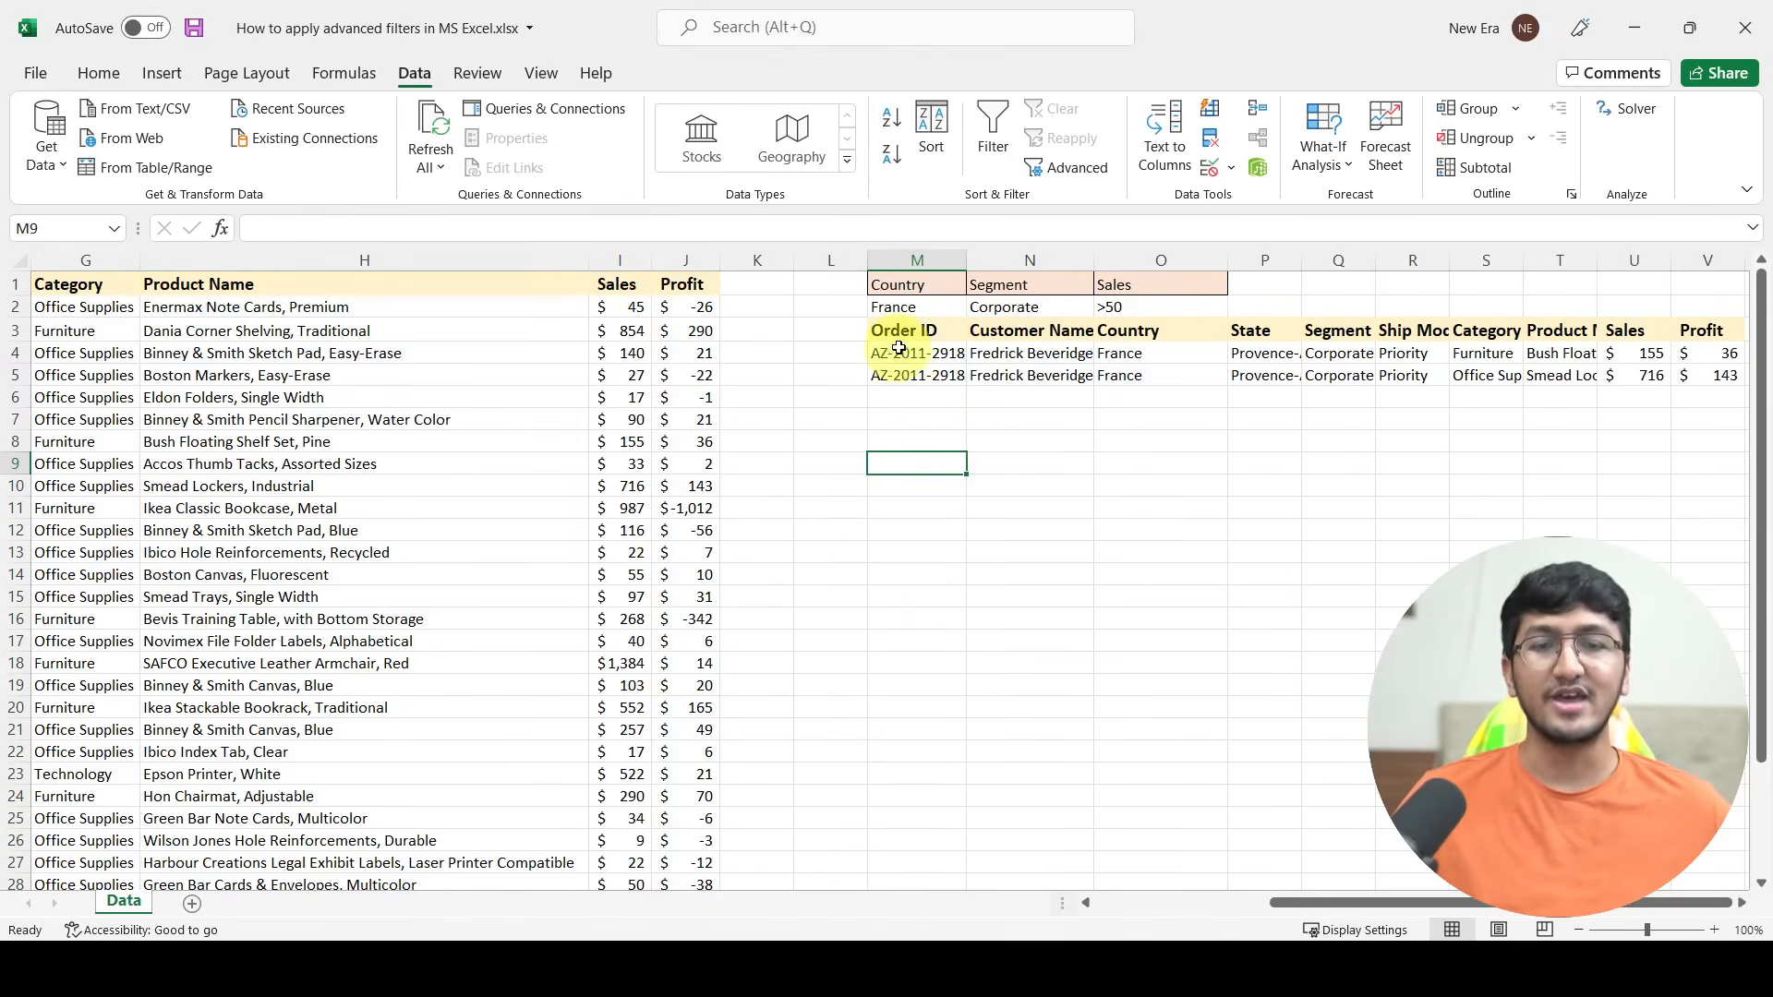
pyautogui.moveTo(902, 333); pyautogui.dragTo(1108, 367)
pyautogui.moveTo(909, 355); pyautogui.dragTo(1717, 376)
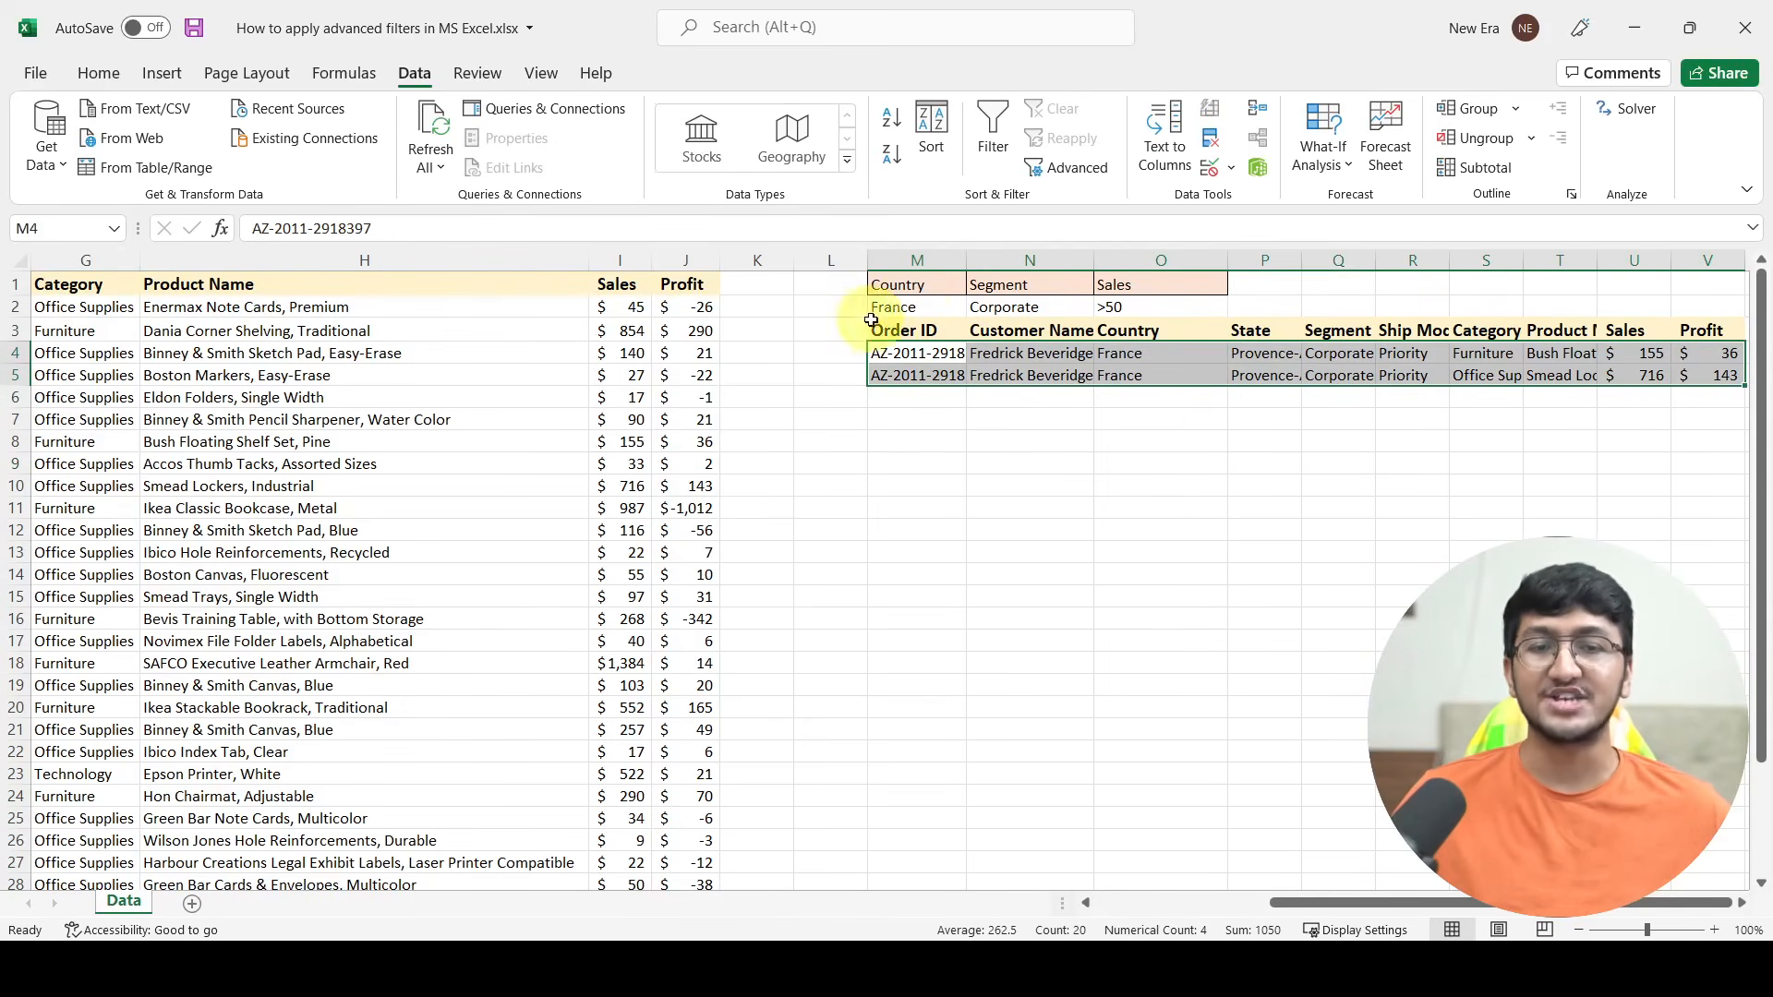
pyautogui.moveTo(904, 331); pyautogui.dragTo(1678, 370)
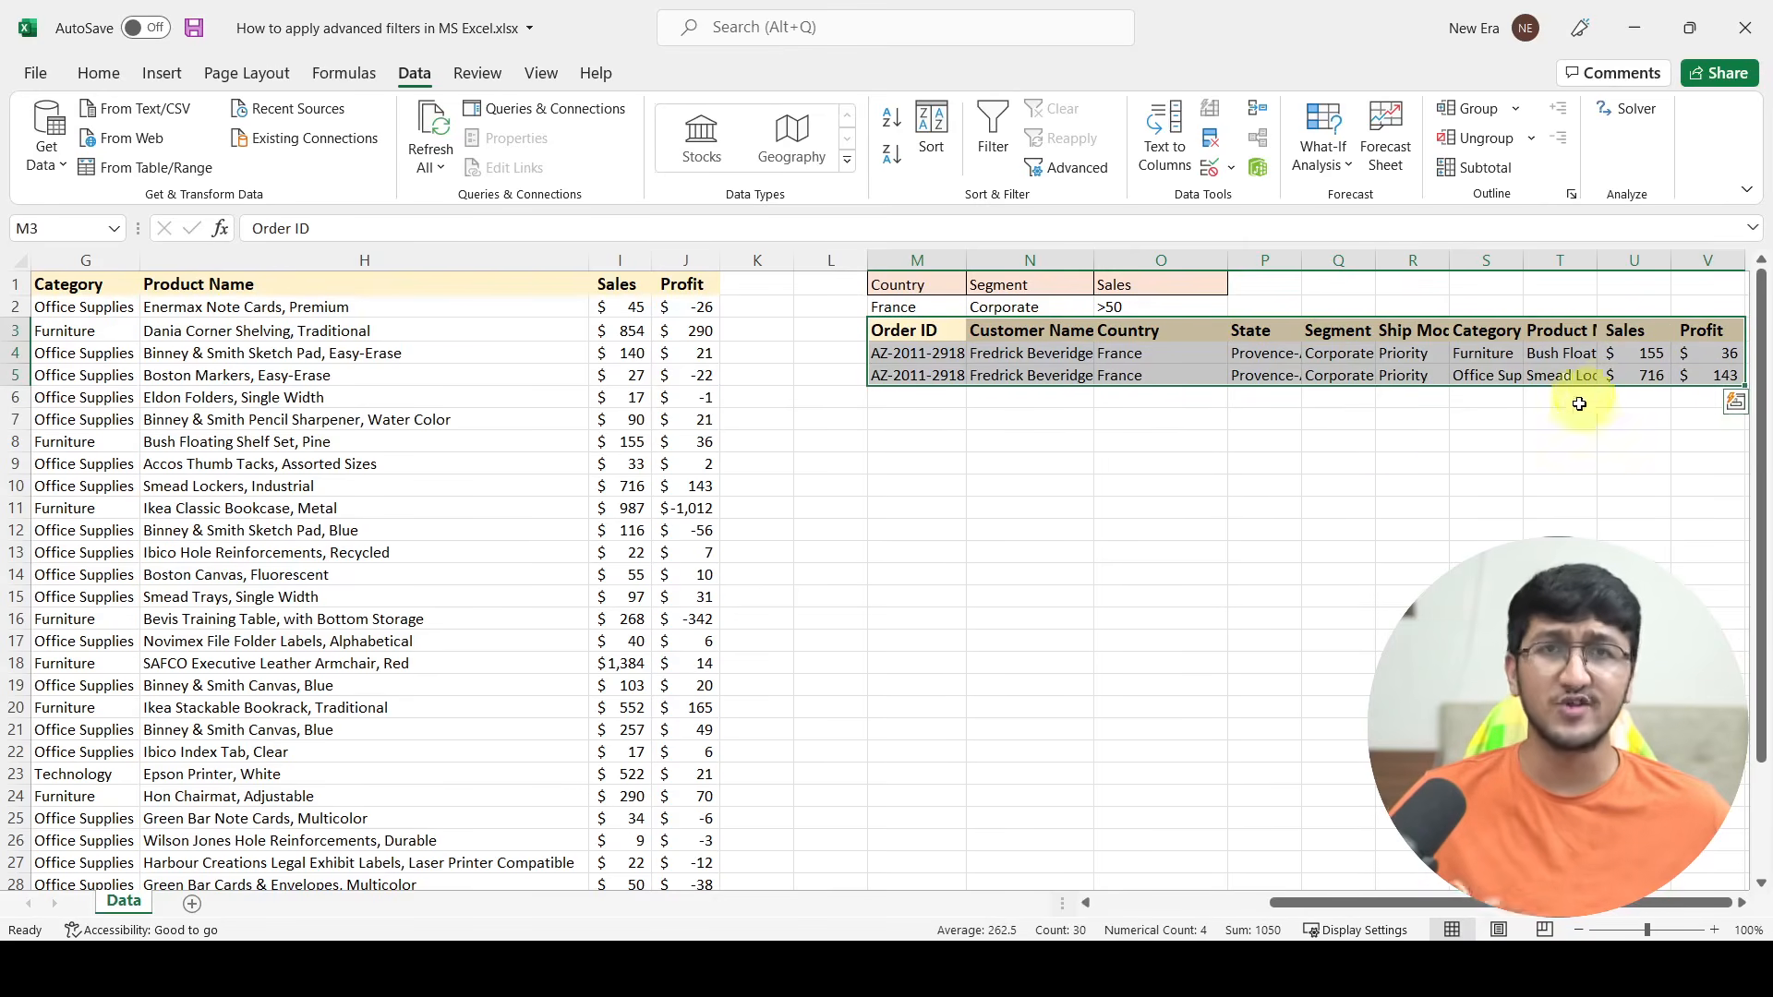
pyautogui.moveTo(1313, 392); pyautogui.dragTo(1301, 496)
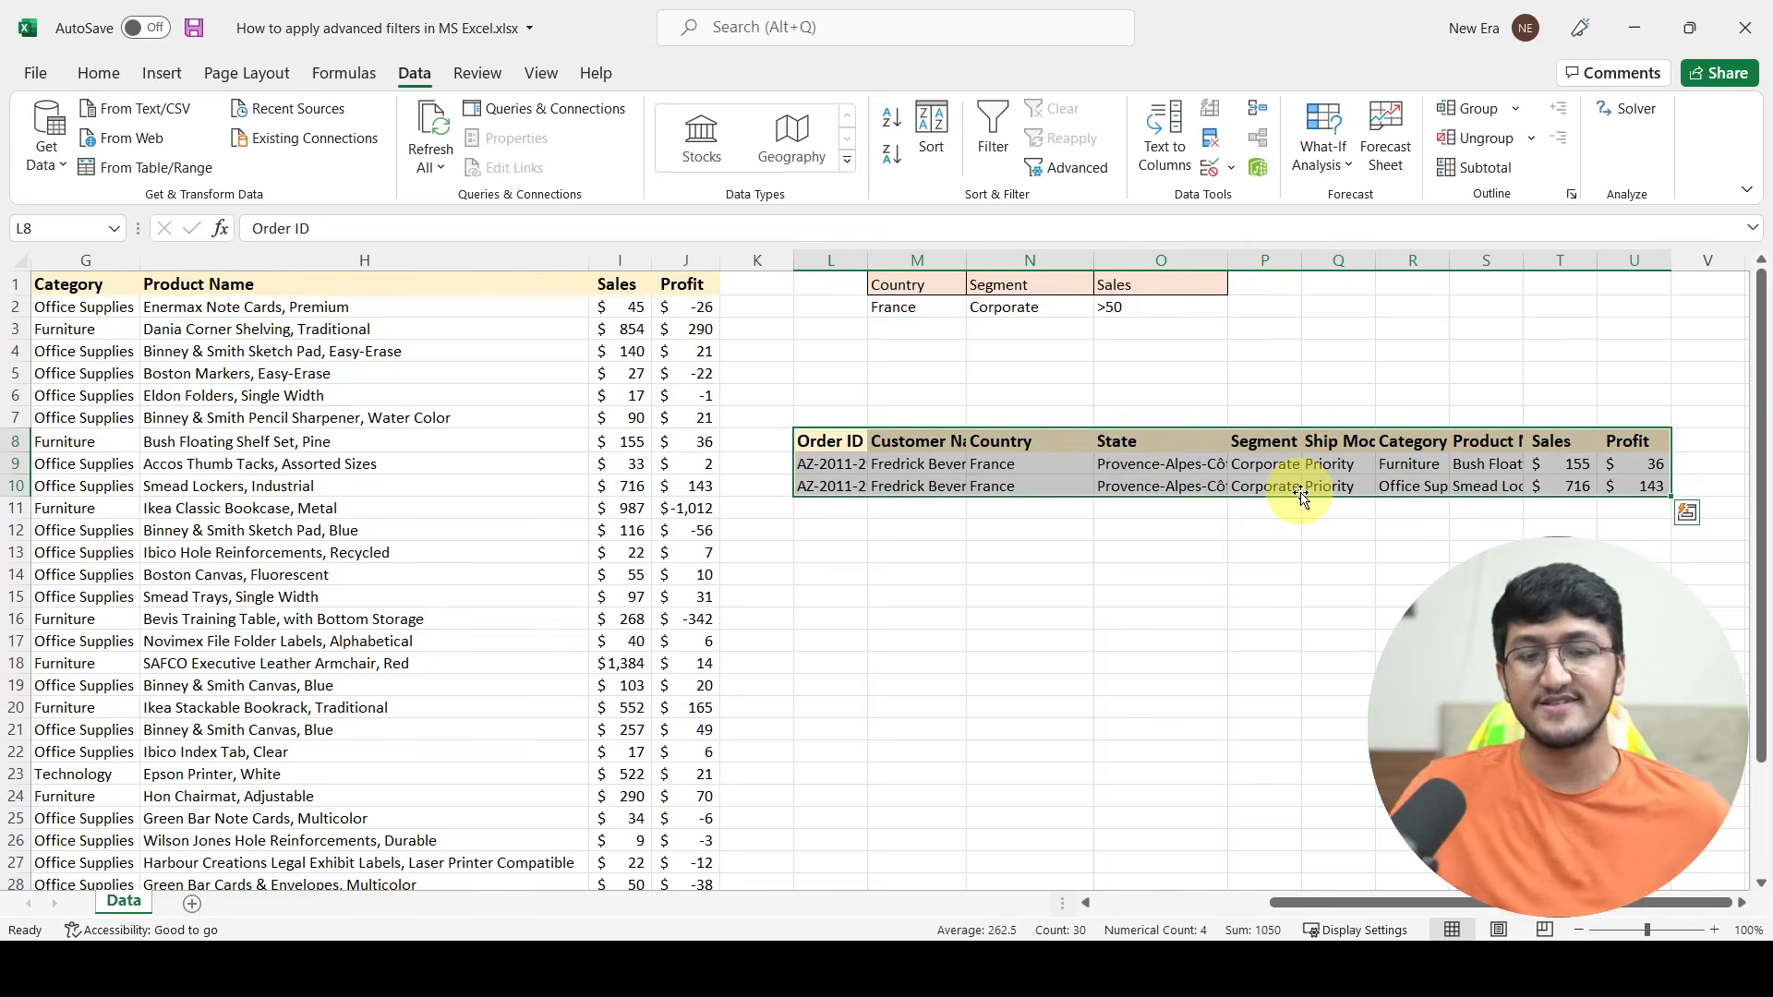
# Step: Clear all contents and formatting from the moved results block in L8:U10
pyautogui.press('Delete')
pyautogui.hotkey('alt', 'e')
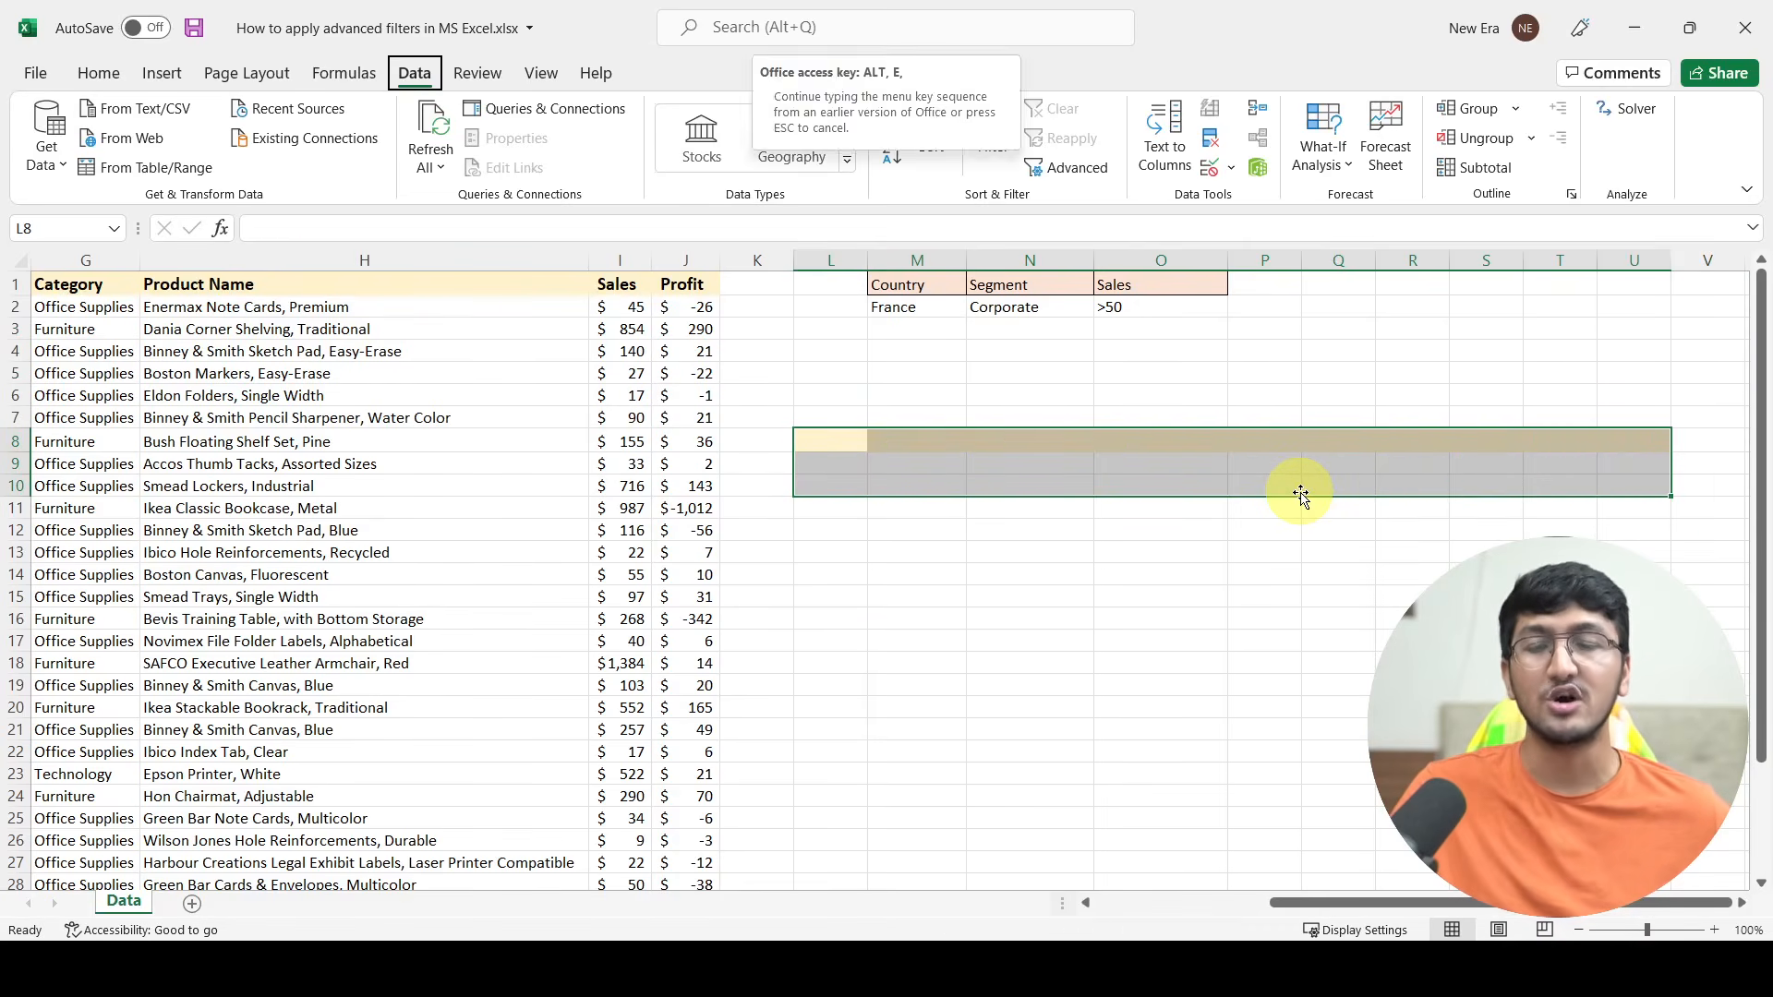
pyautogui.press('a')
pyautogui.press('a')
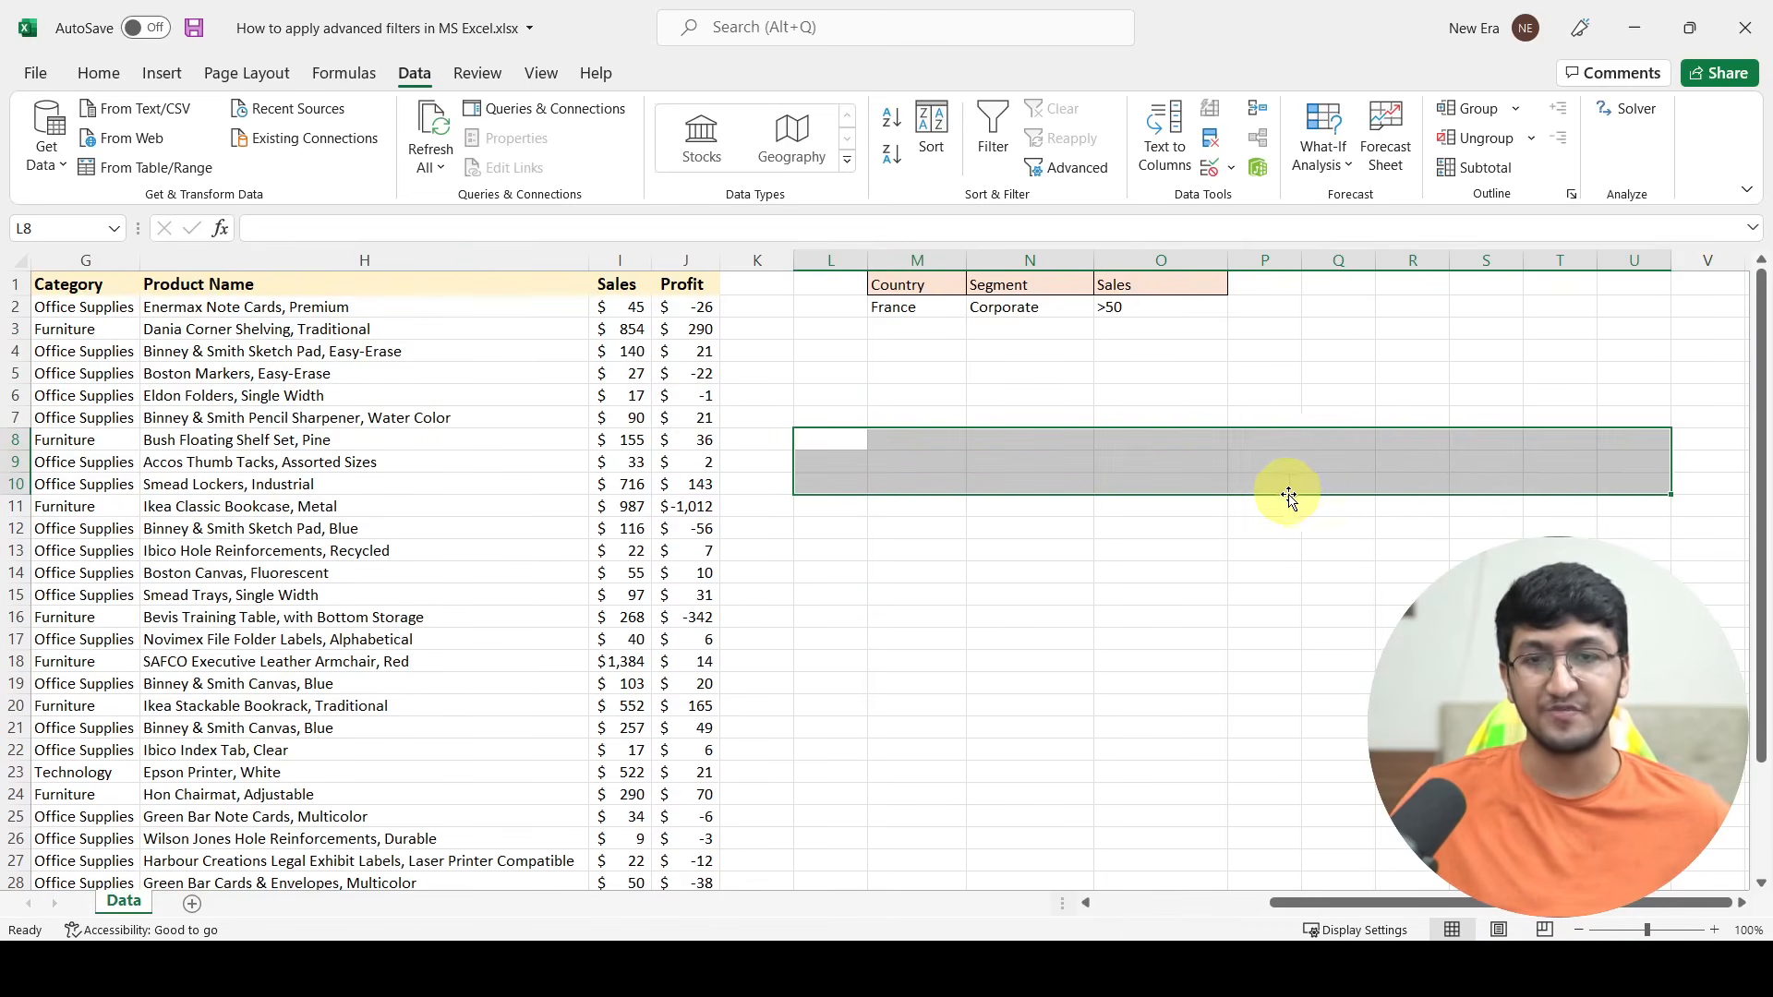